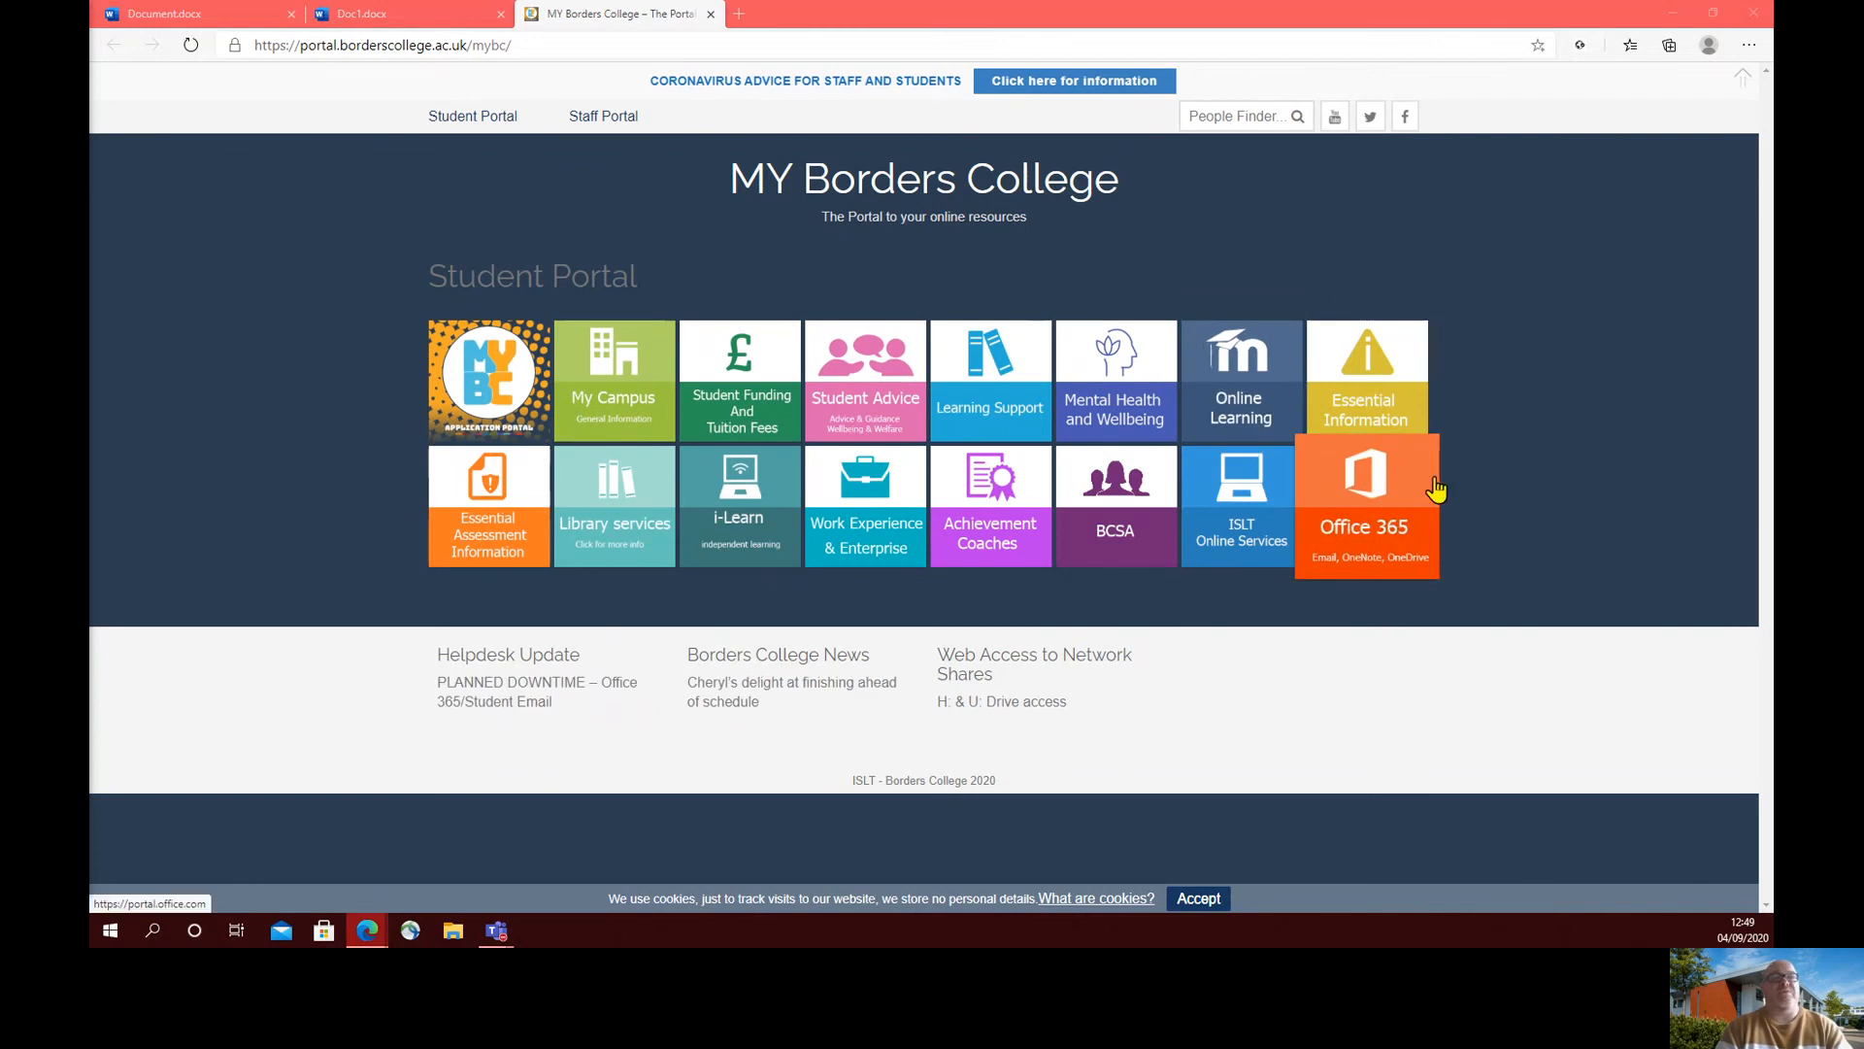
Step: Open Office 365 from the college student portal and switch to the blank Document.docx in Word
click(1376, 503)
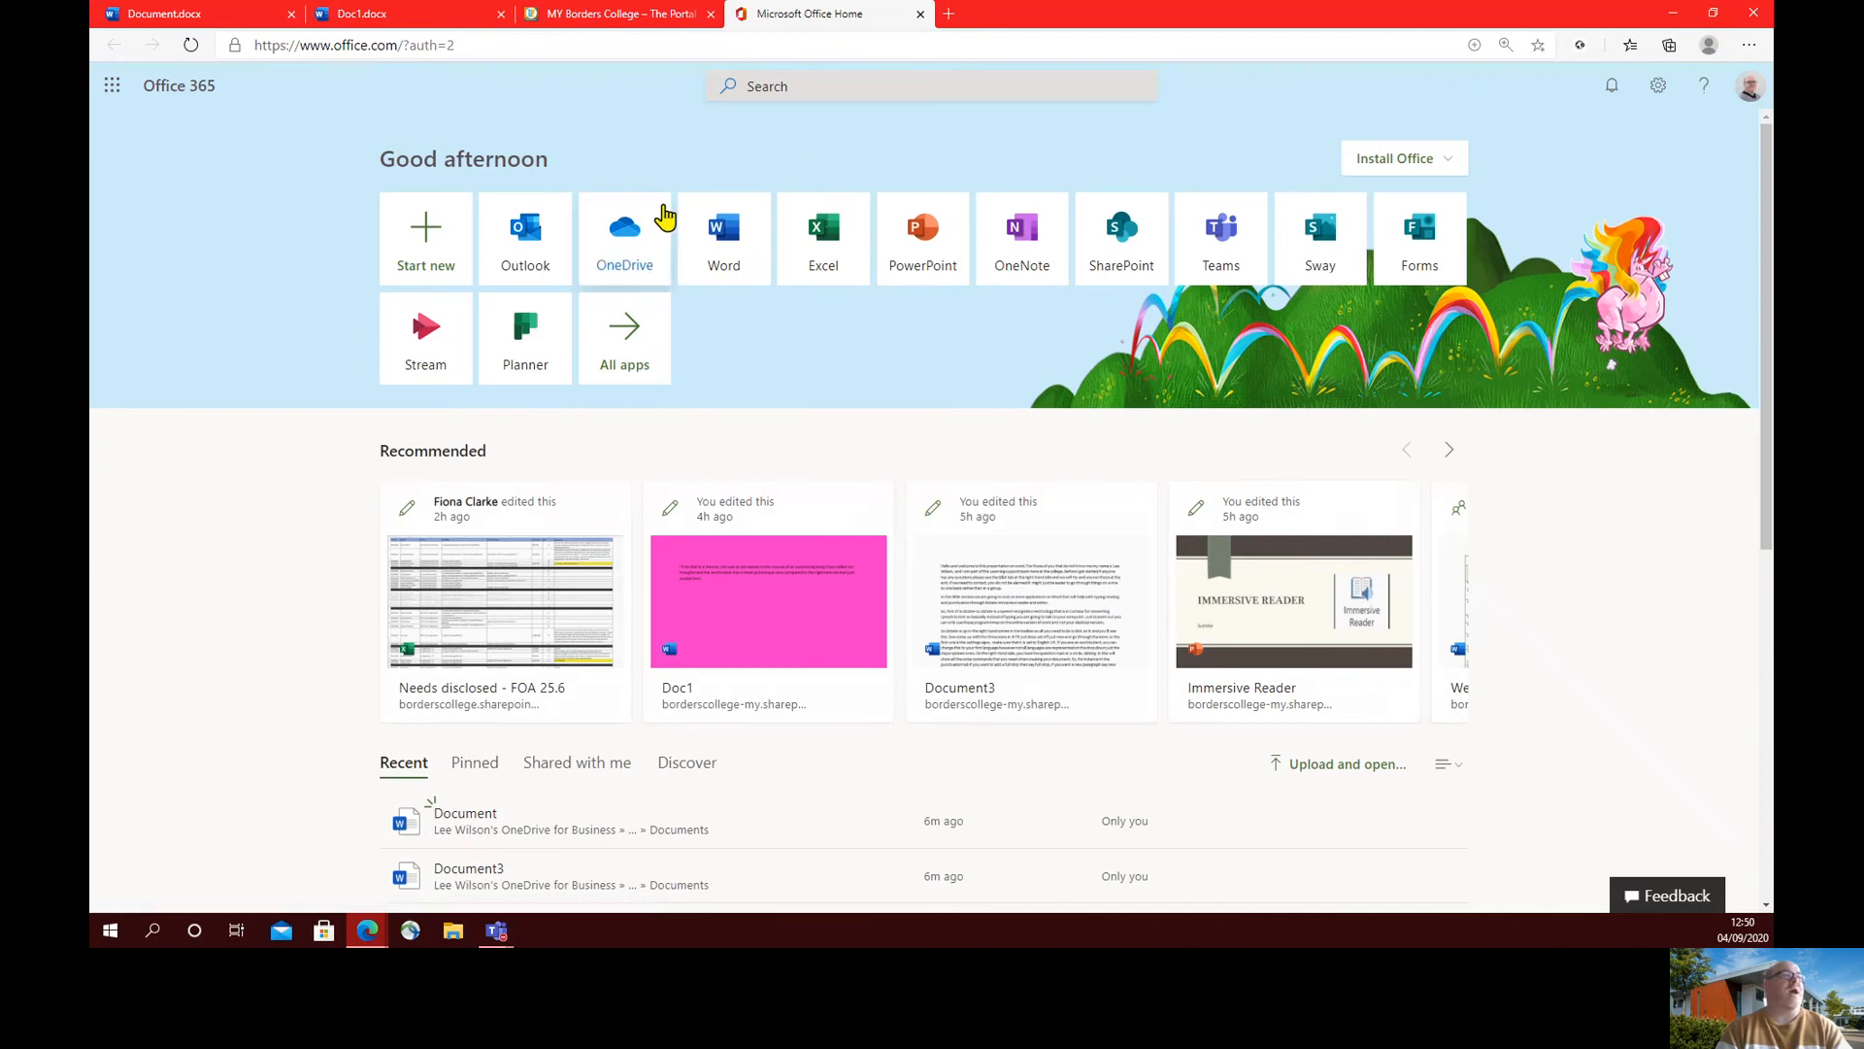
click(179, 16)
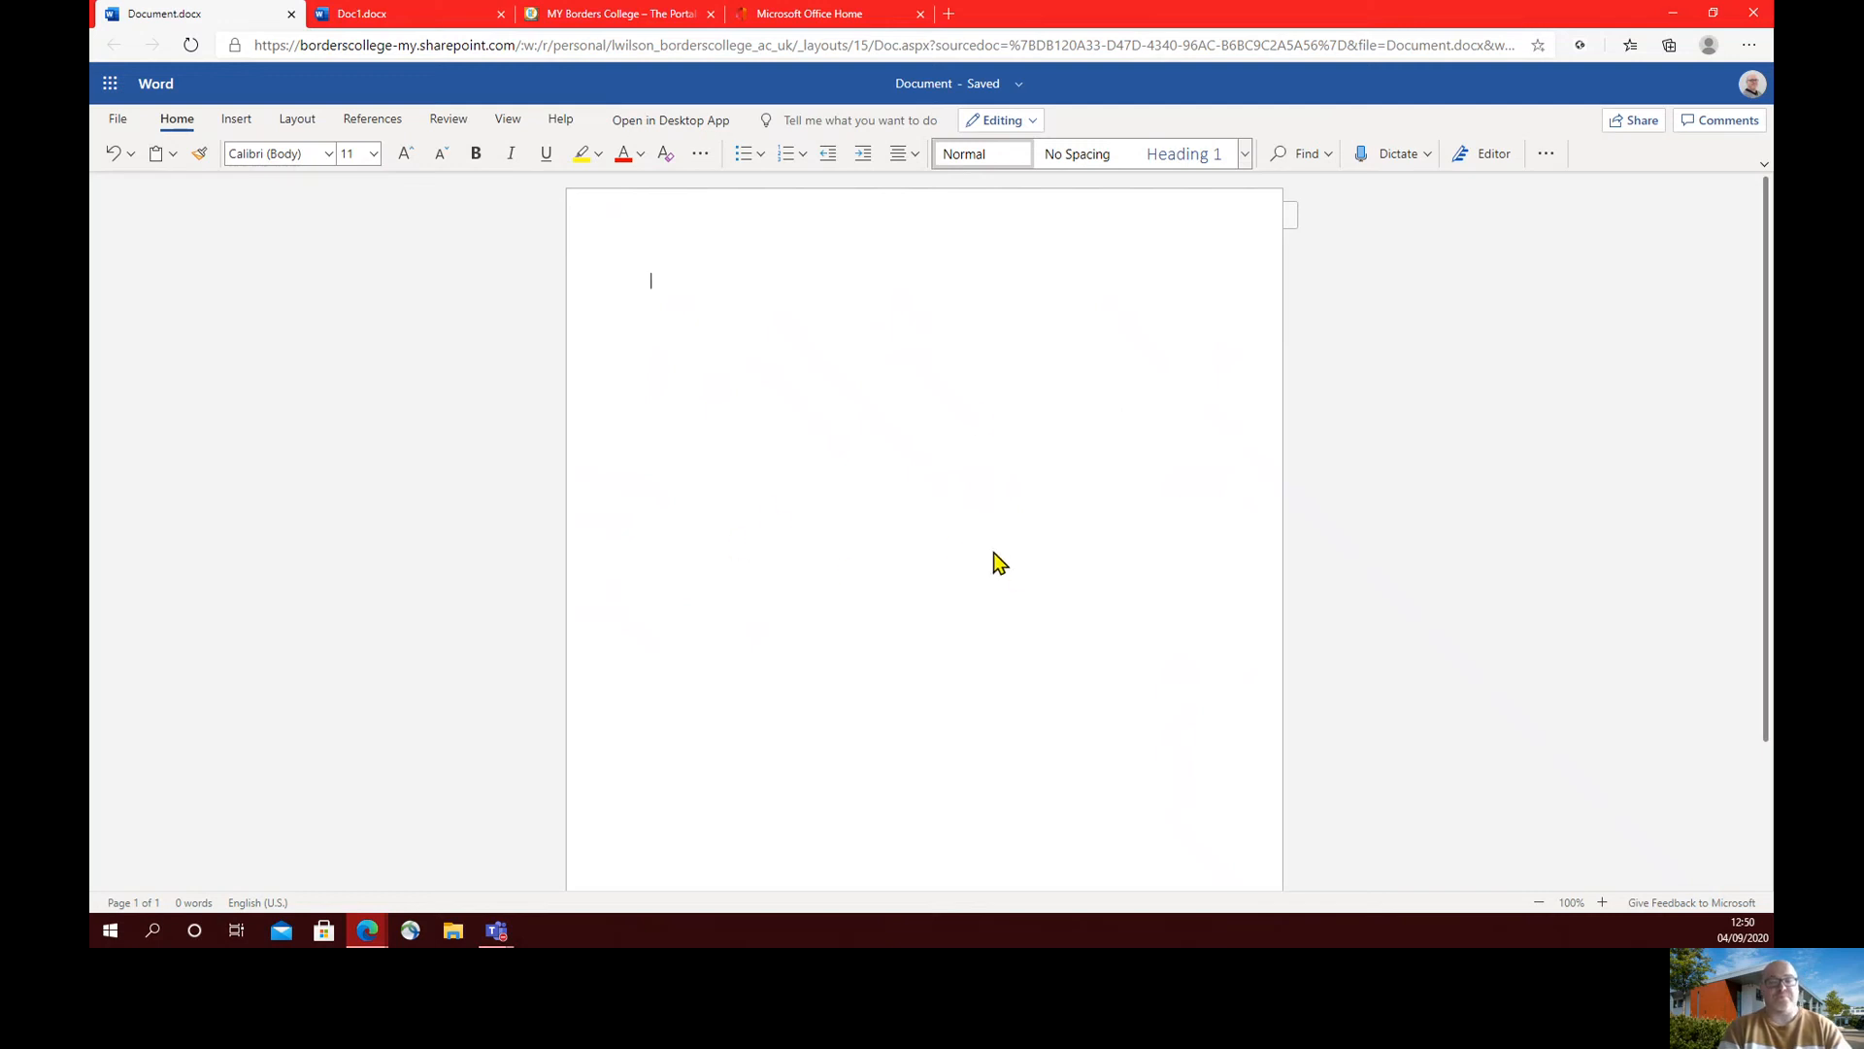
Step: Start dictation in the blank document, pause the microphone, and set the spoken language to English (U.K.)
click(1394, 157)
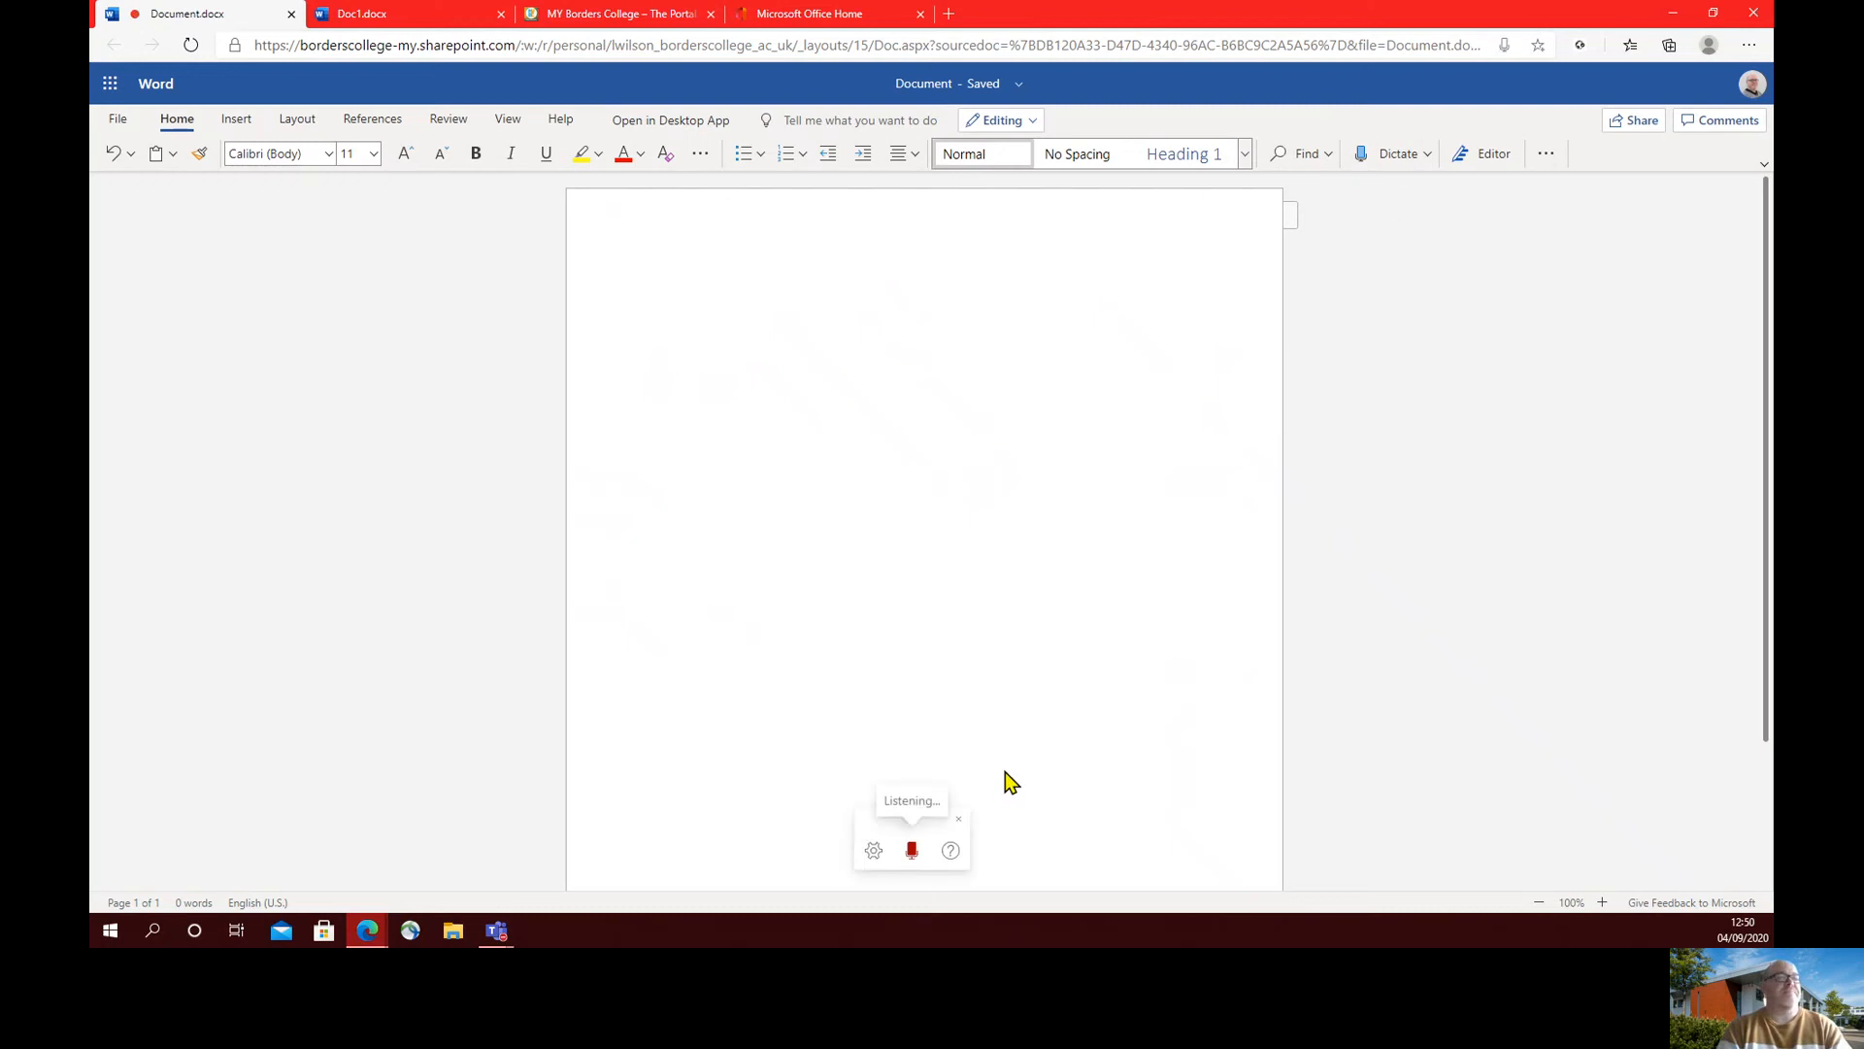
click(911, 852)
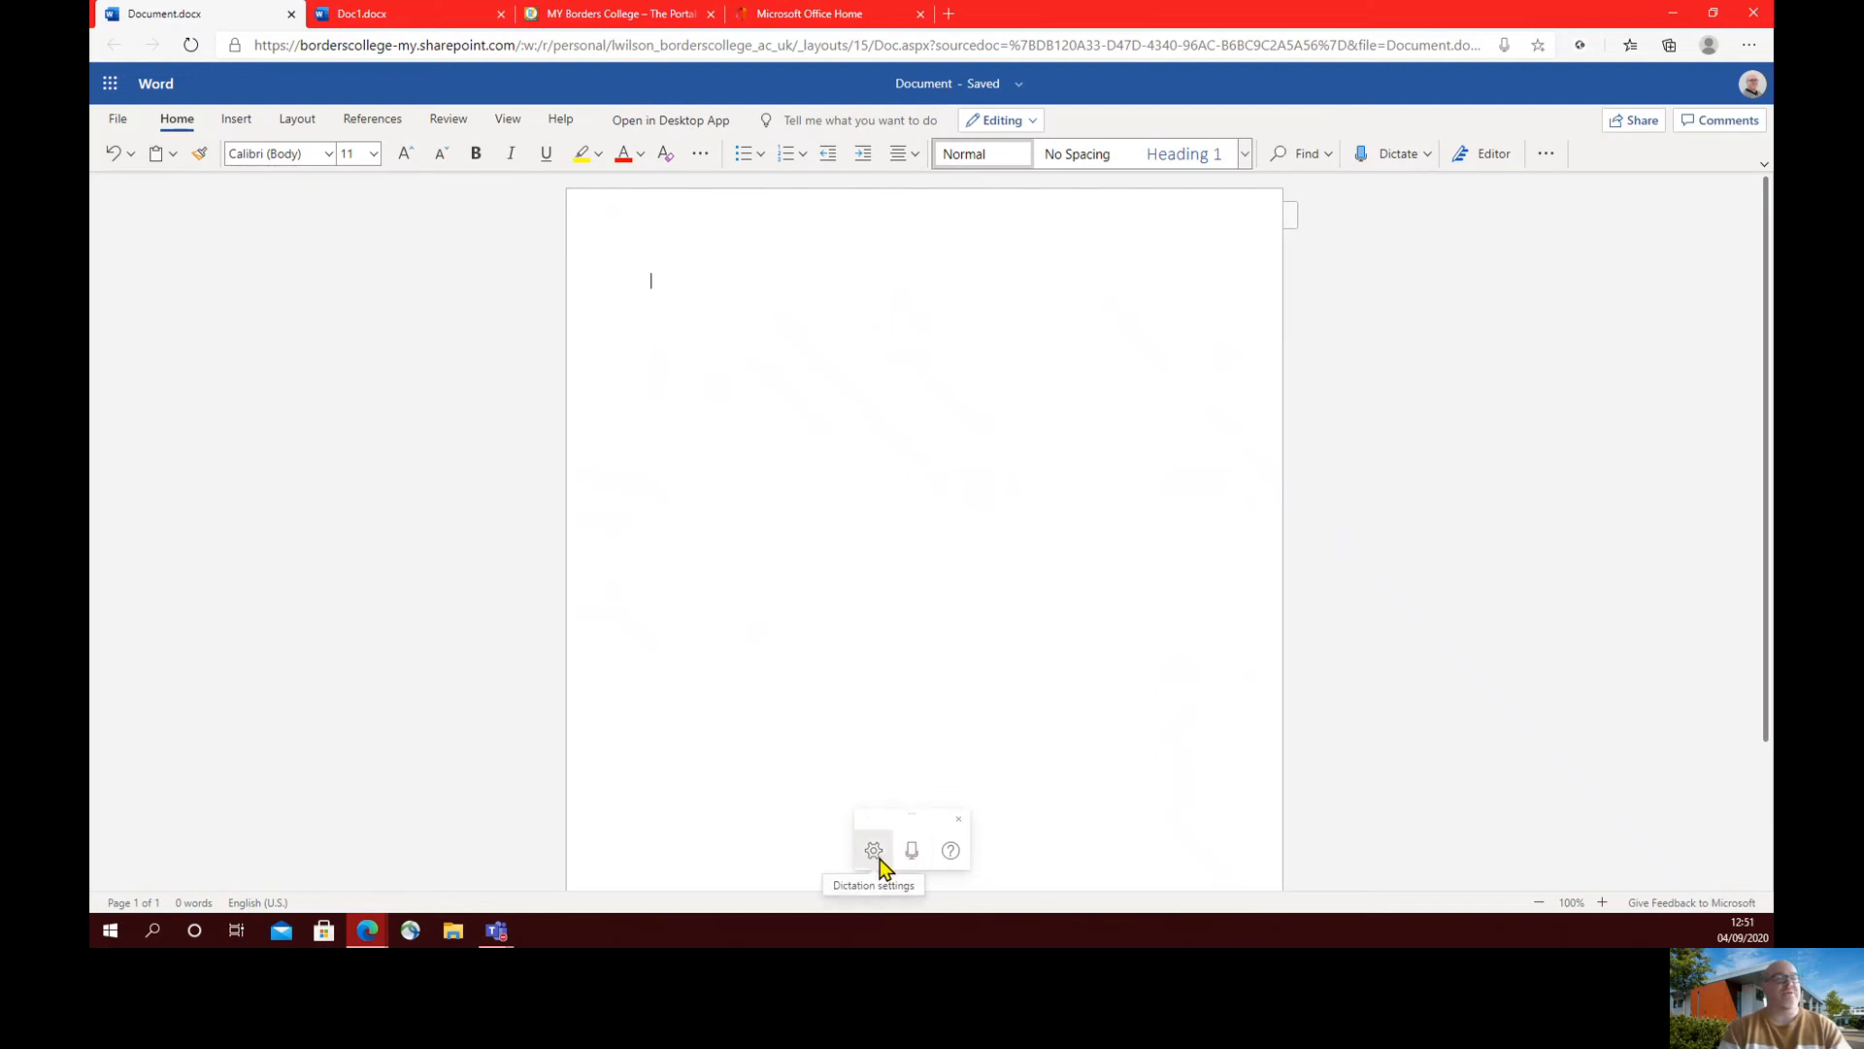
click(874, 850)
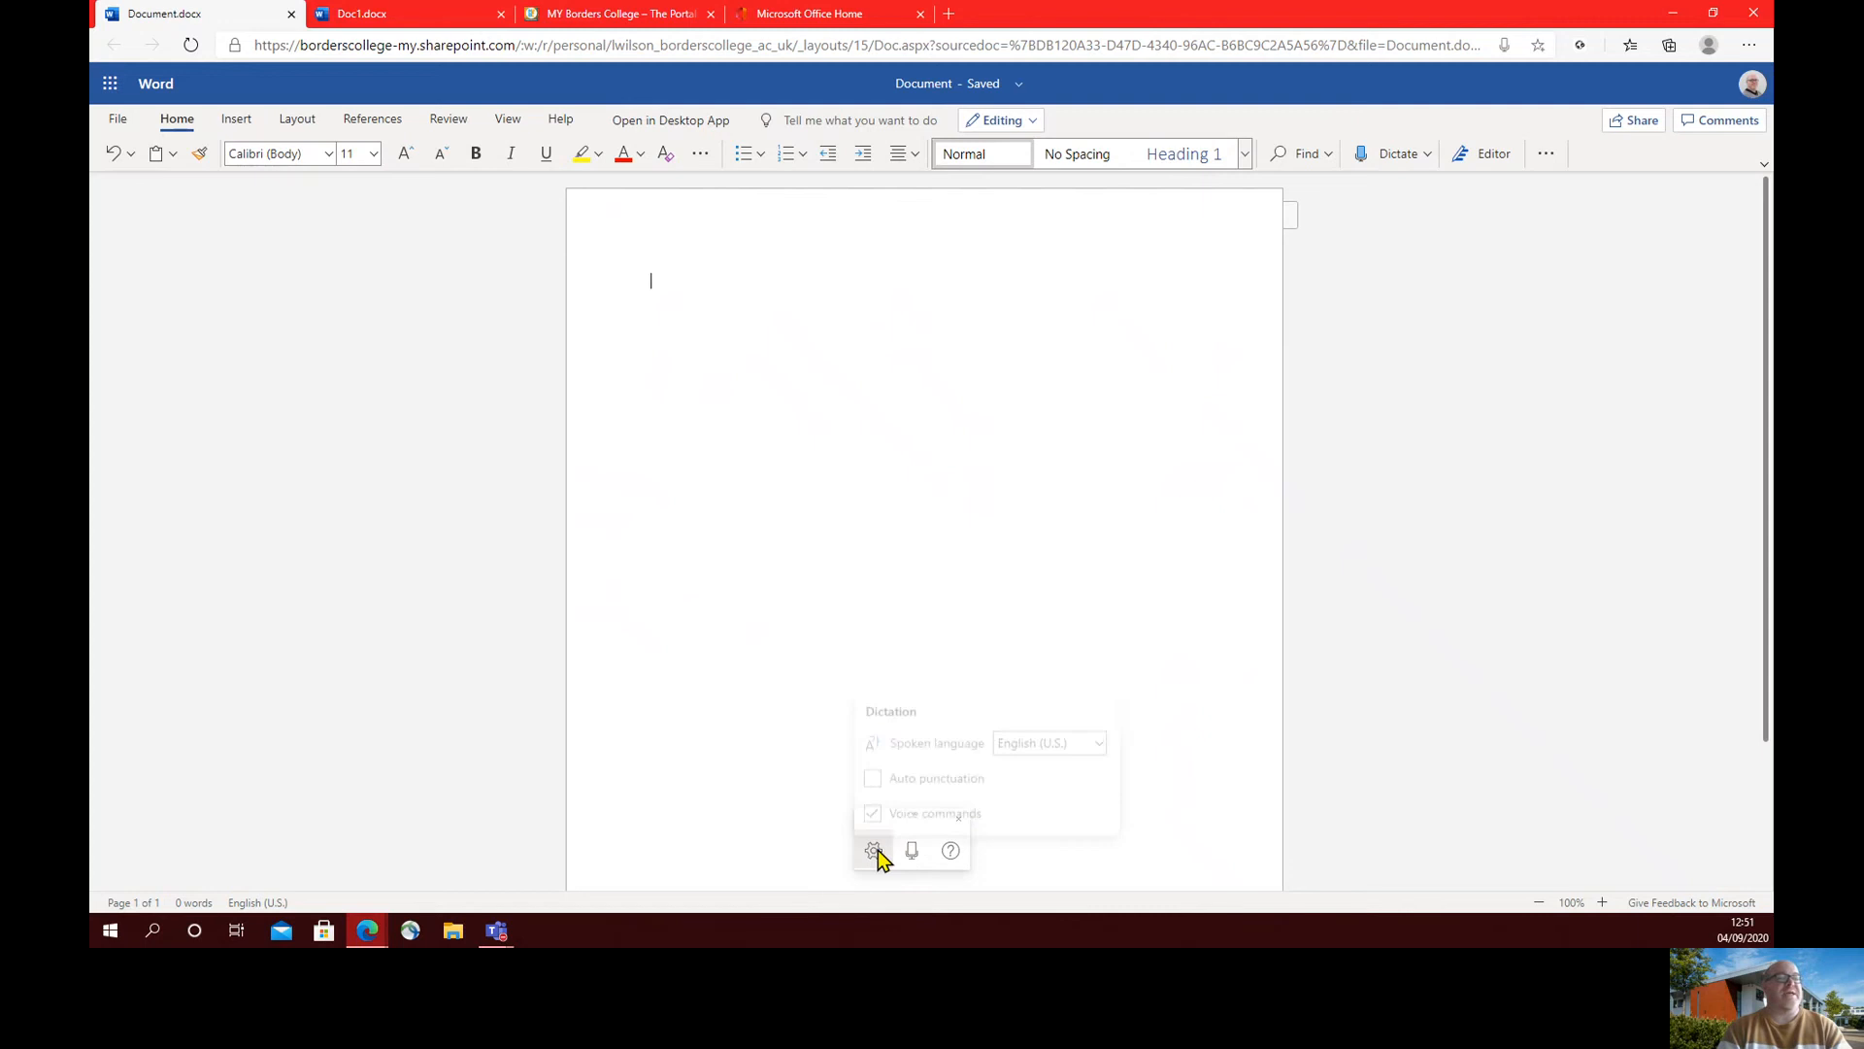
click(1097, 740)
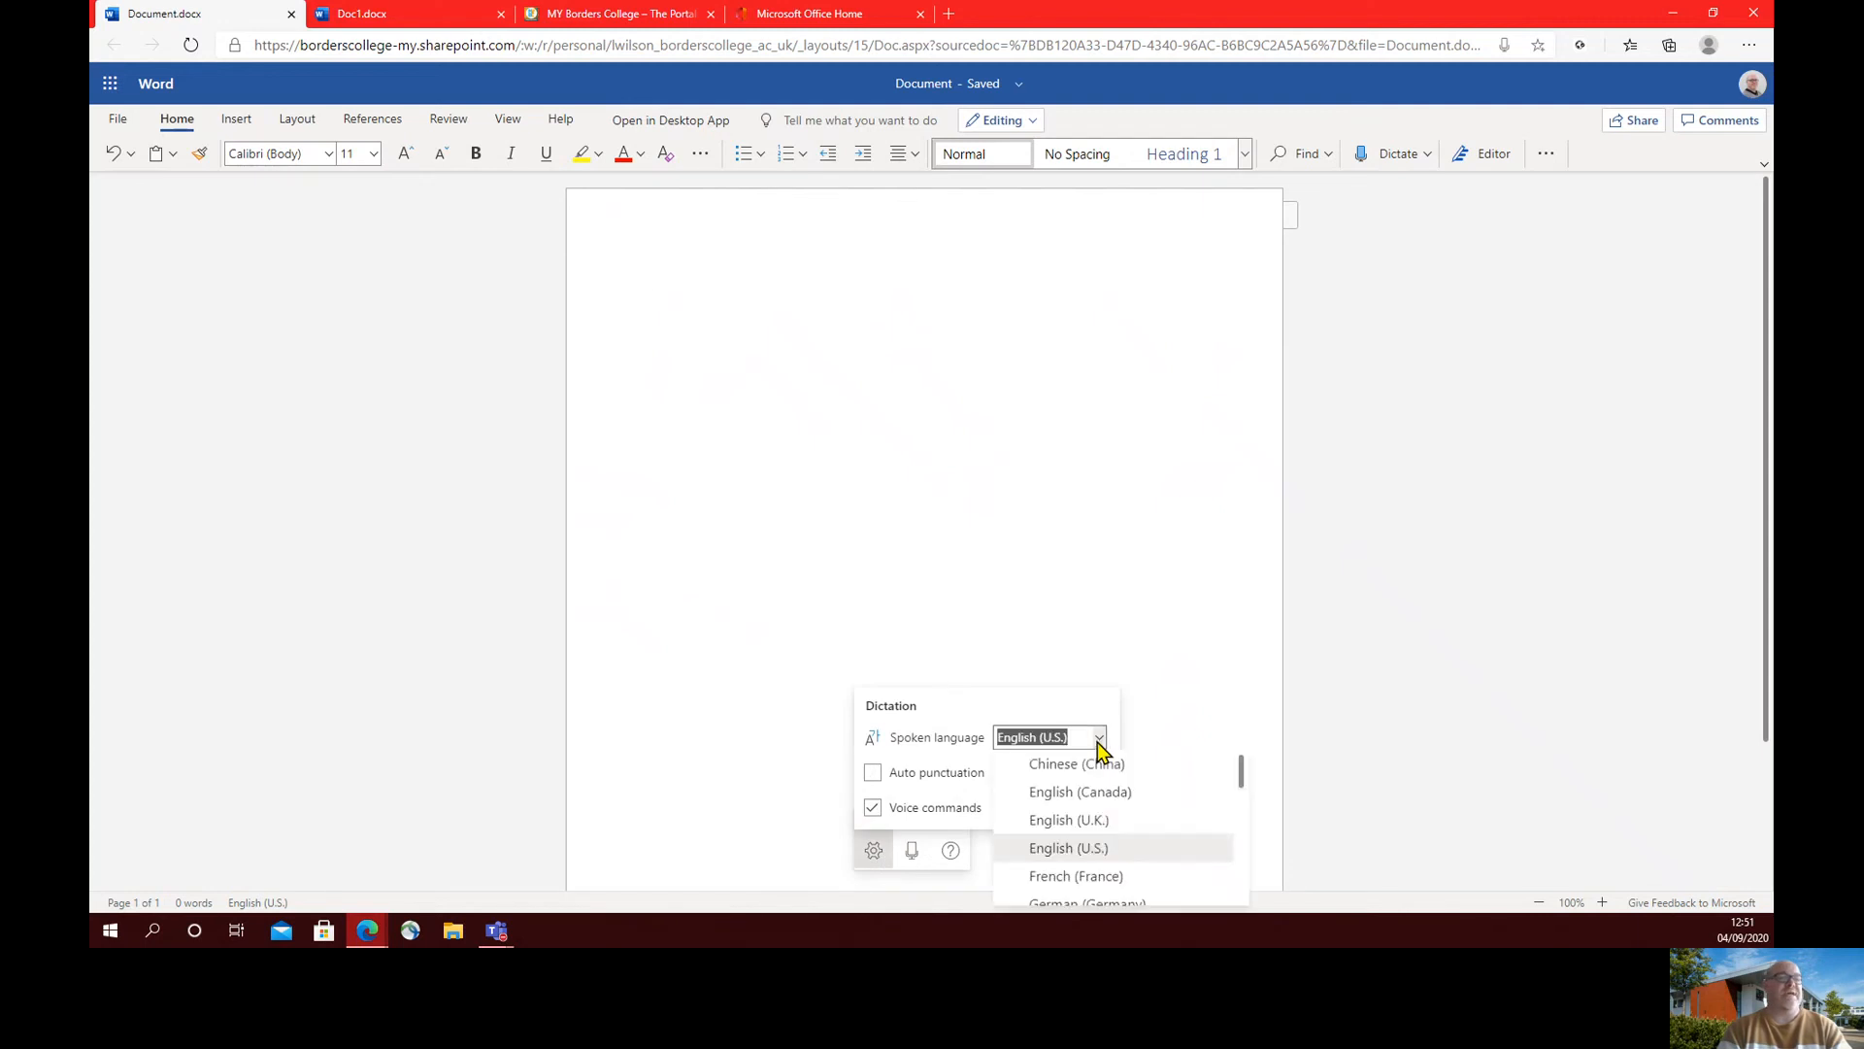
click(1100, 832)
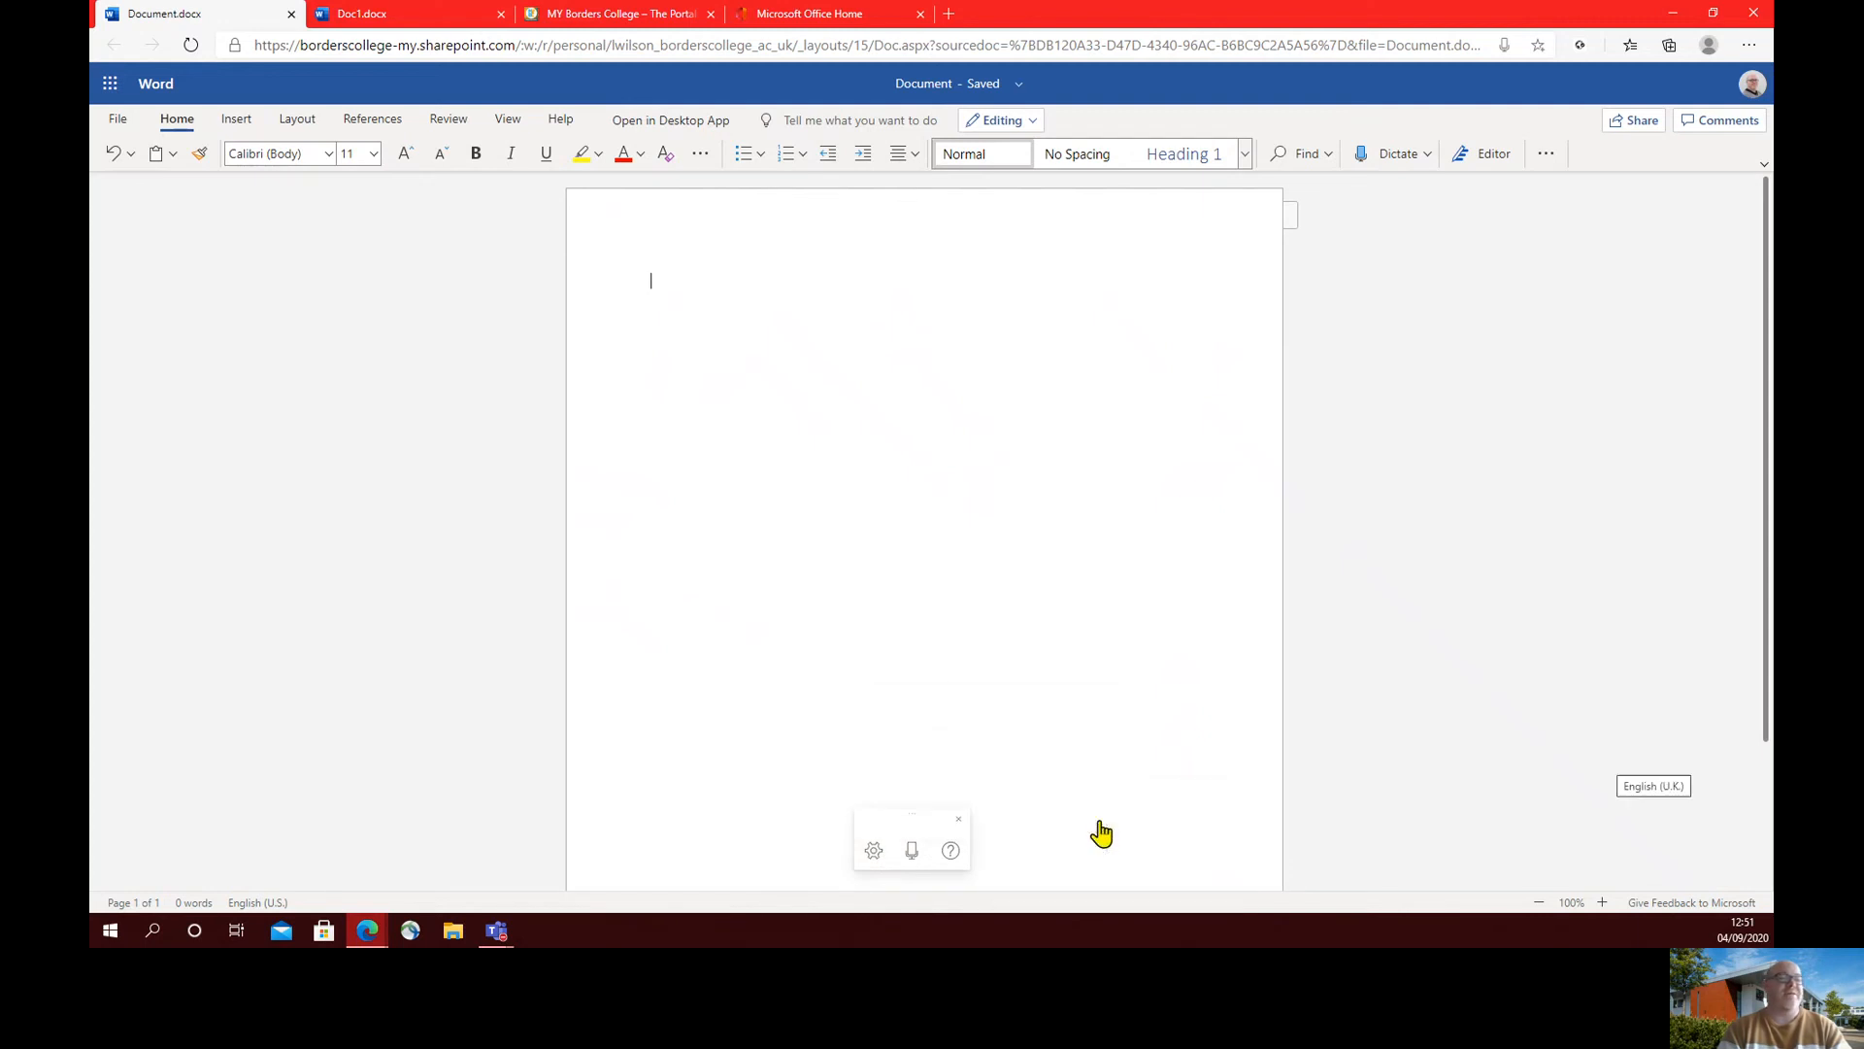
Step: Check the selected spoken language and the other choices in the dictation settings
click(874, 851)
click(1102, 745)
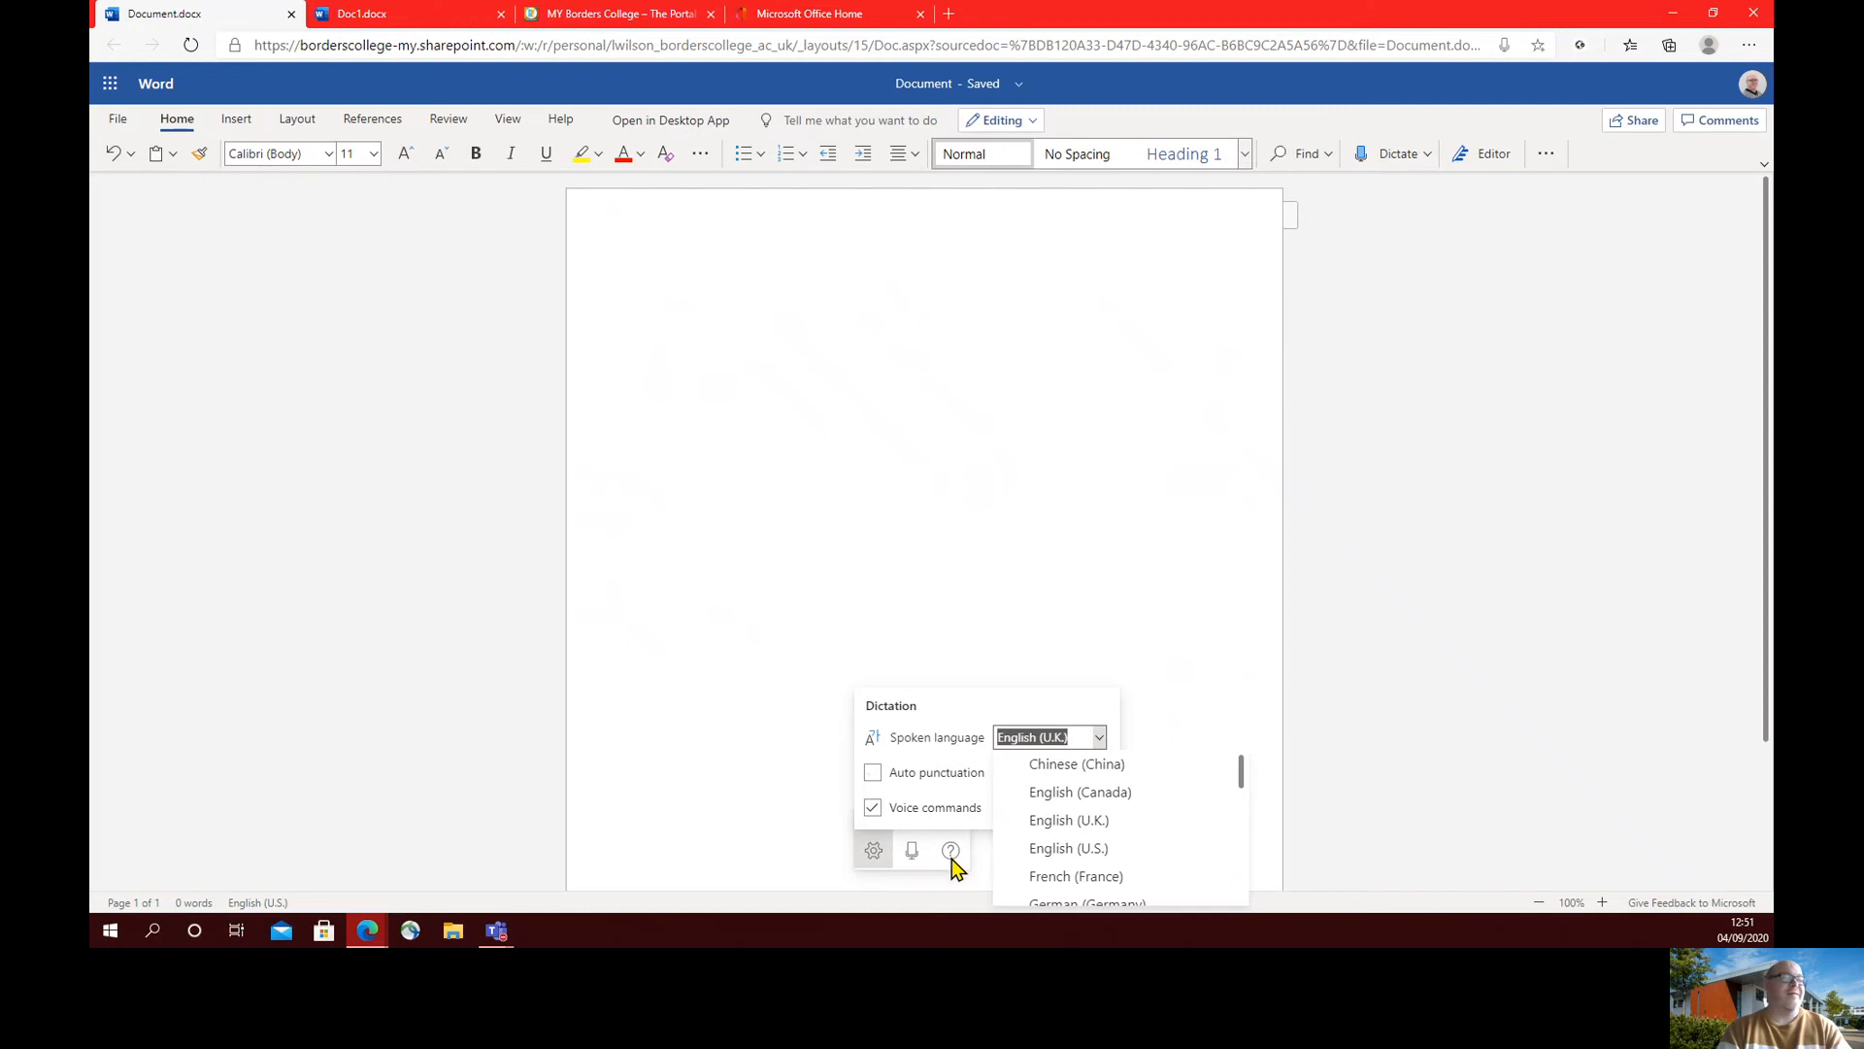
click(730, 825)
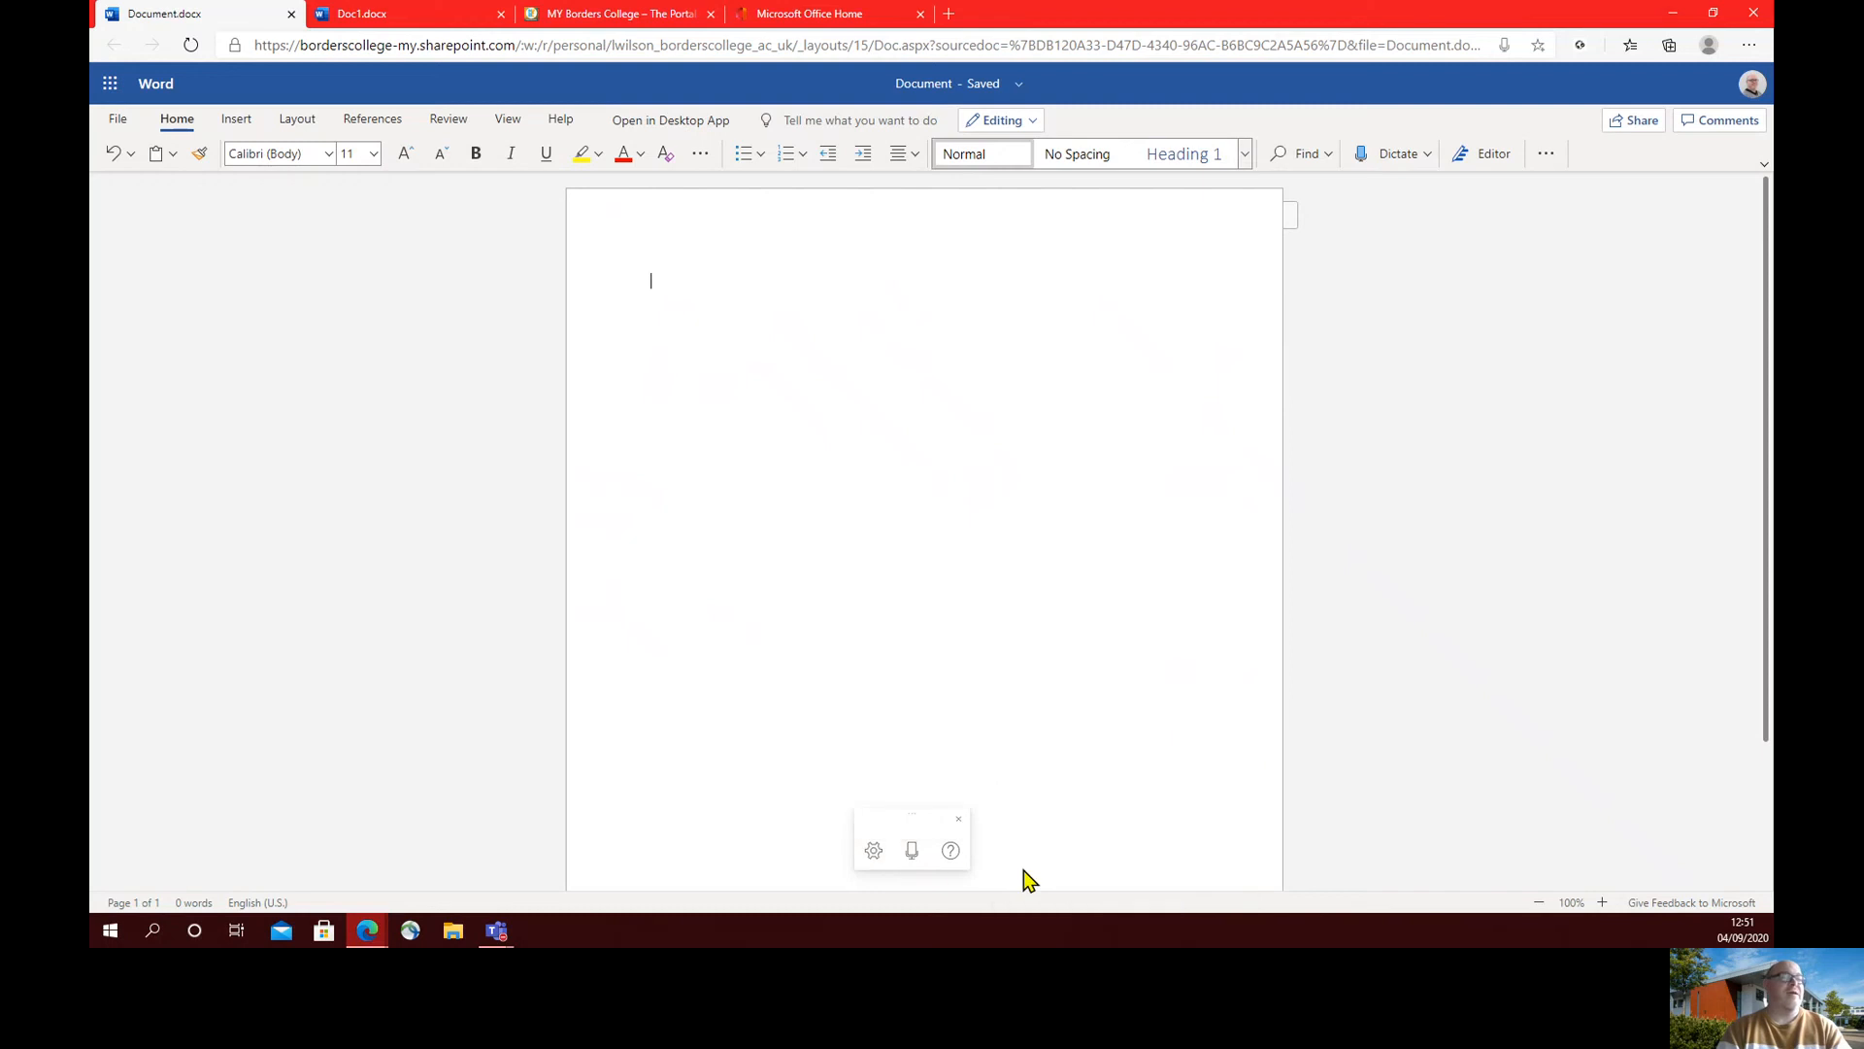
Step: Examine the dictation help for the punctuation, editing and formatting voice commands, and close the help
click(951, 852)
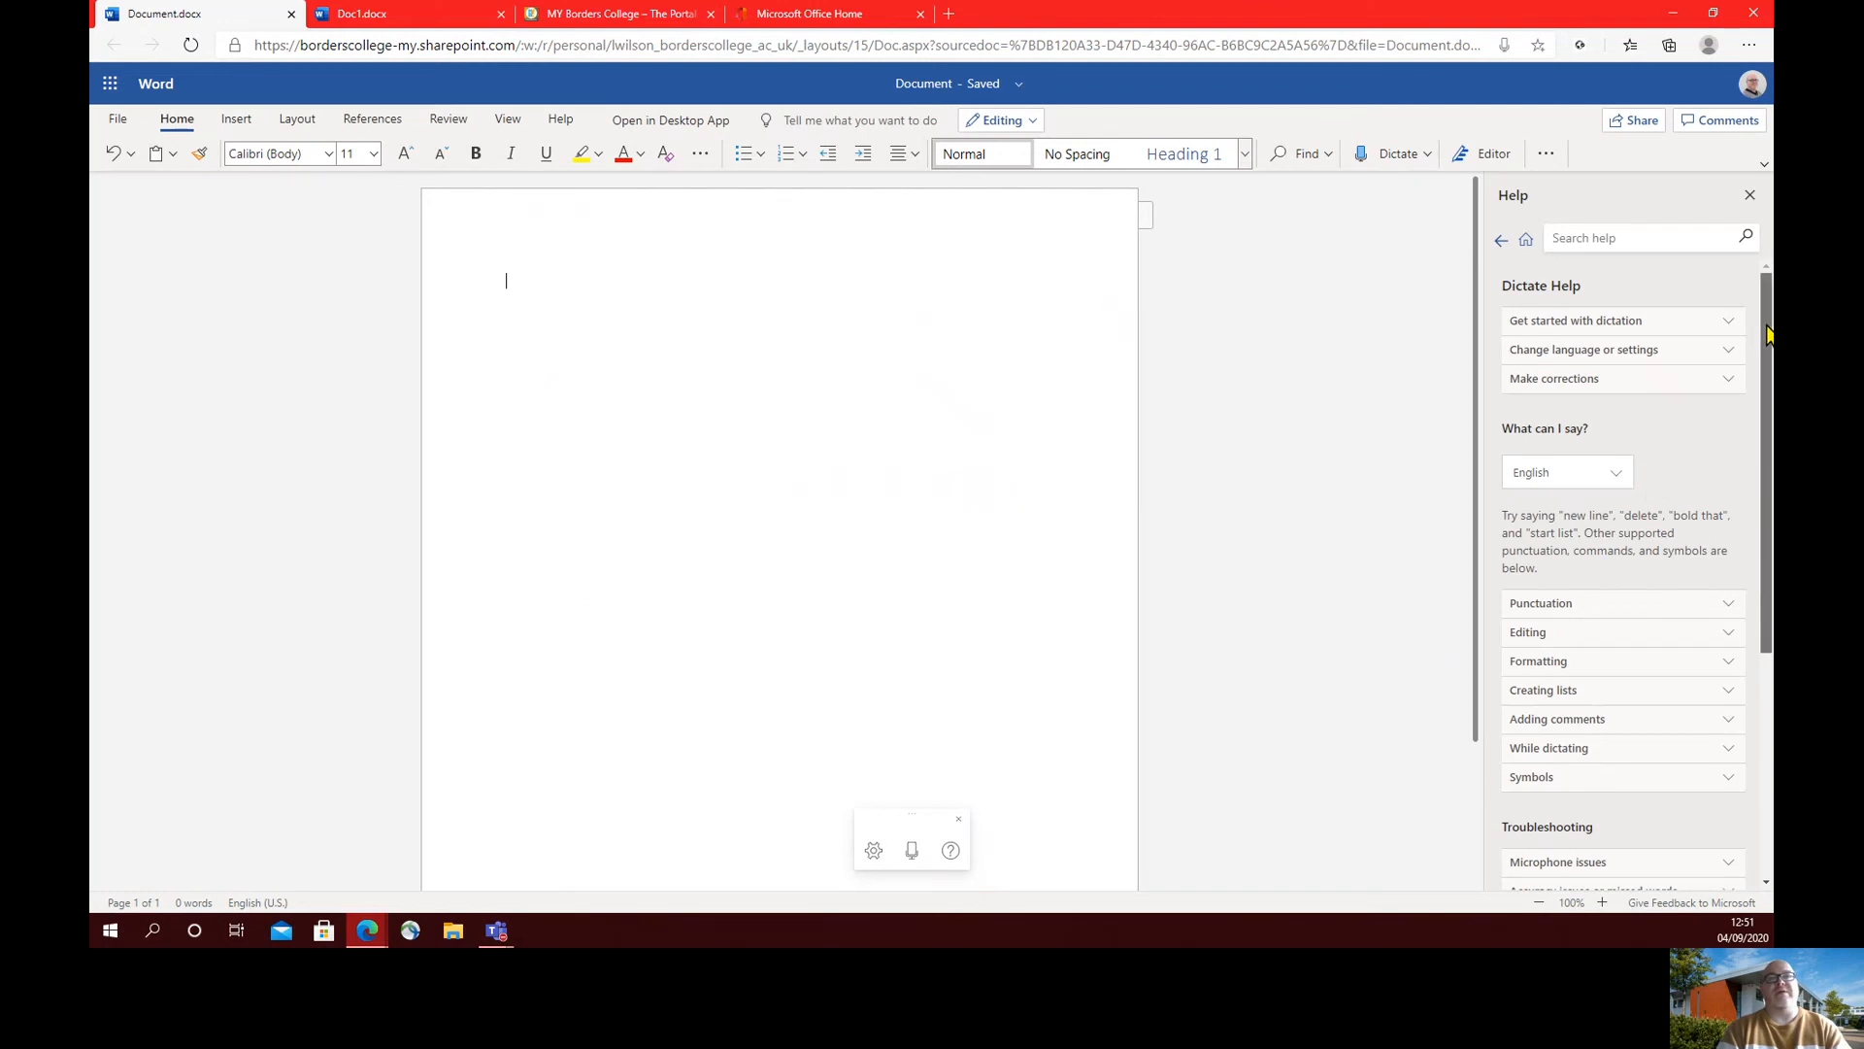
drag(1767, 335, 1767, 432)
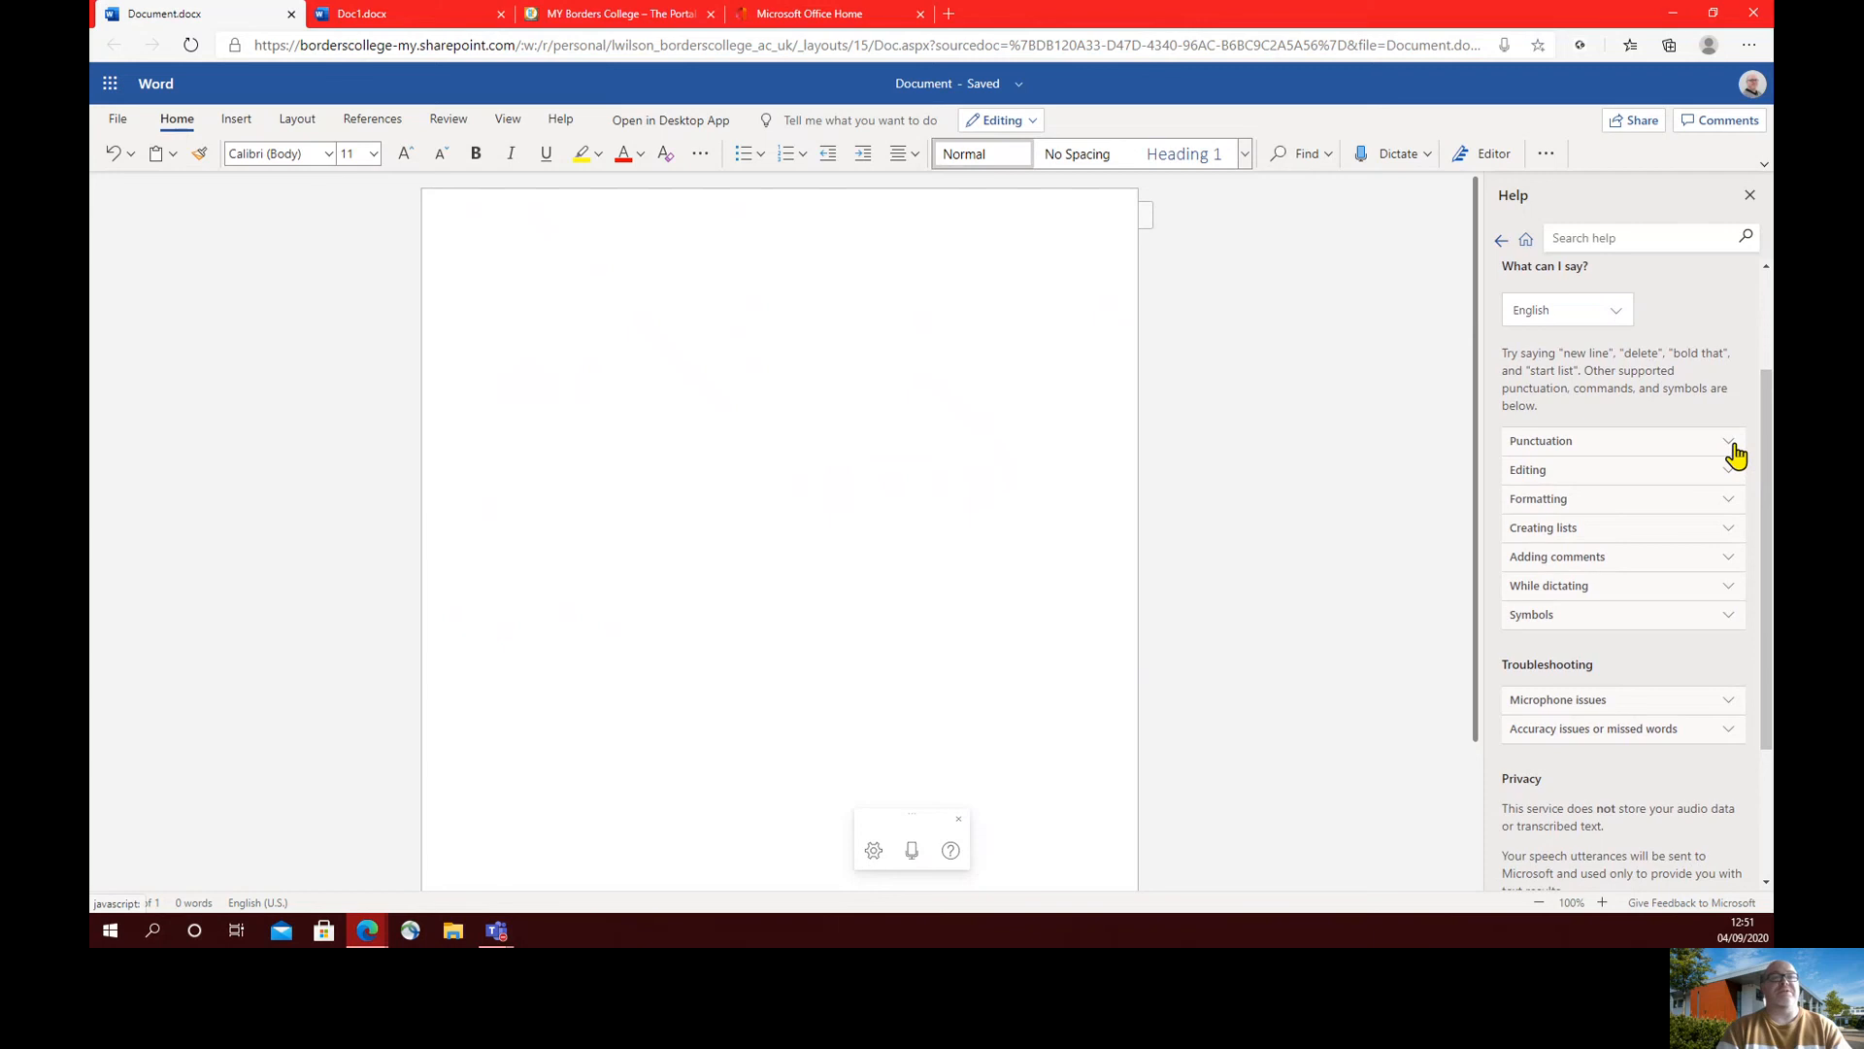
click(1729, 443)
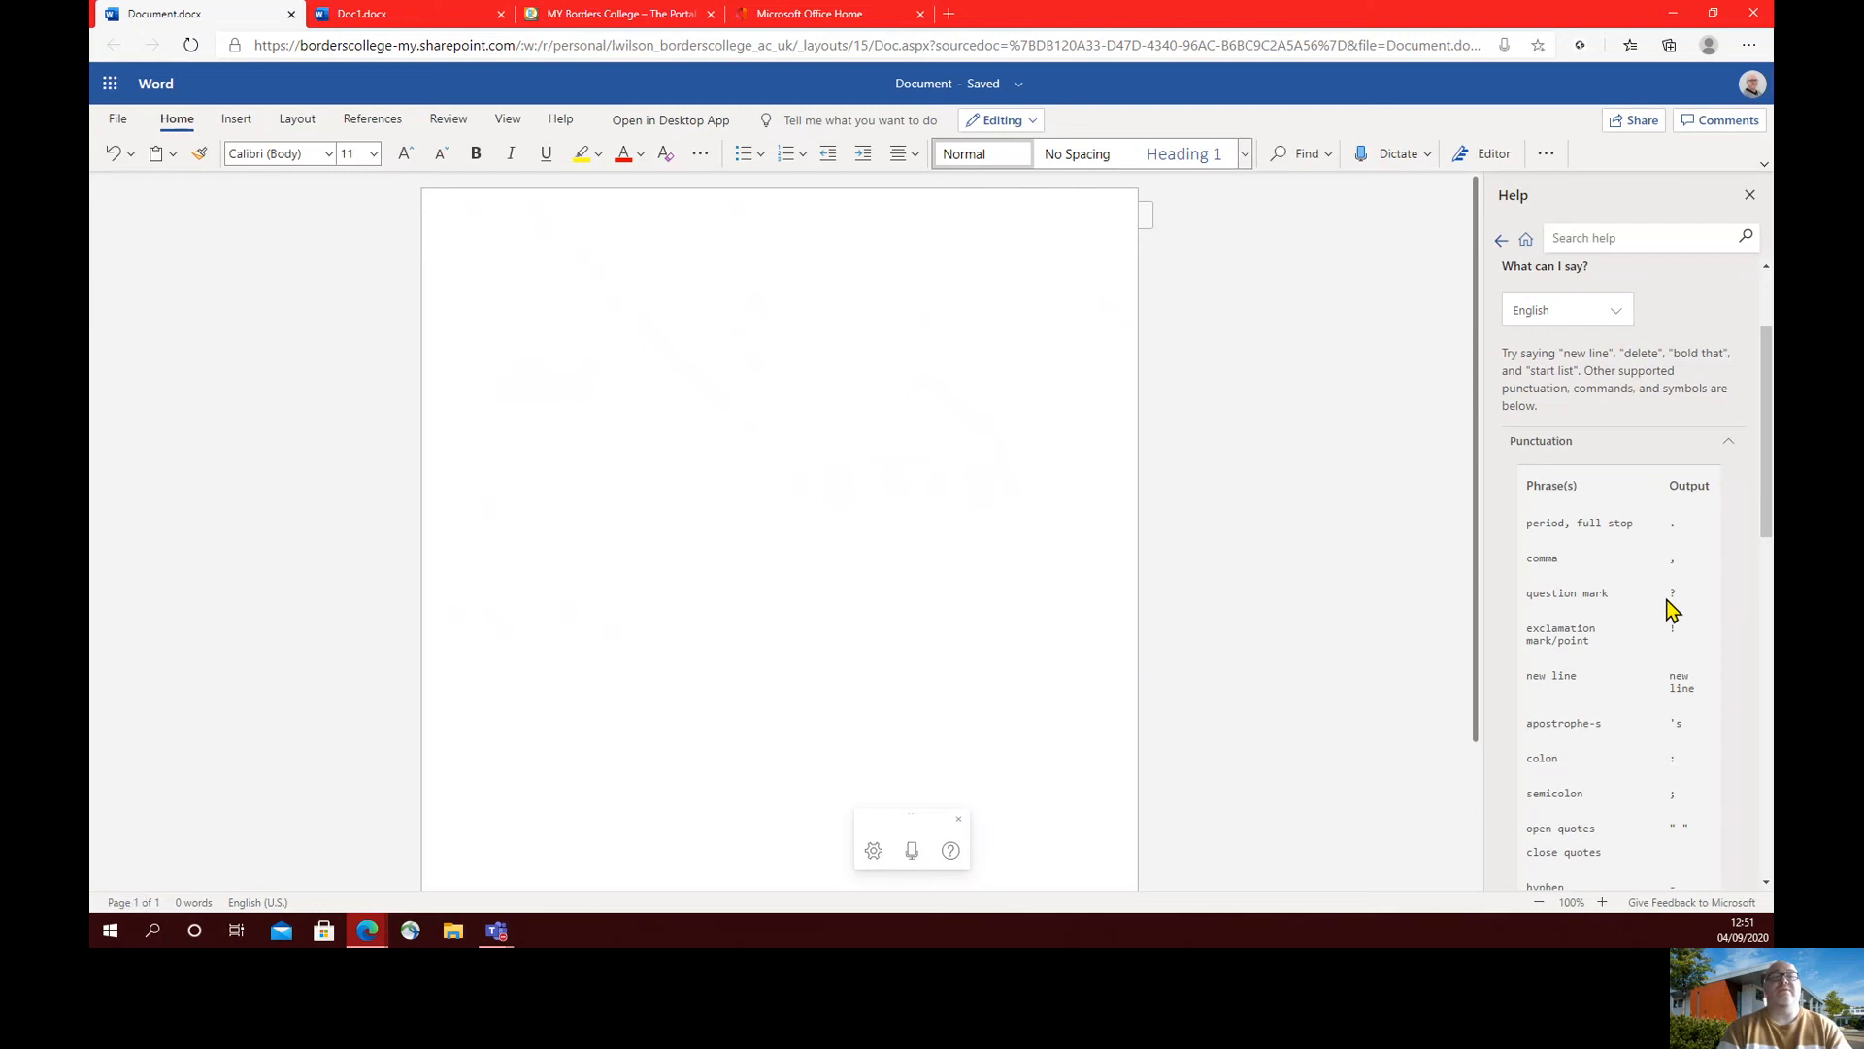
drag(1757, 490, 1767, 712)
click(1727, 615)
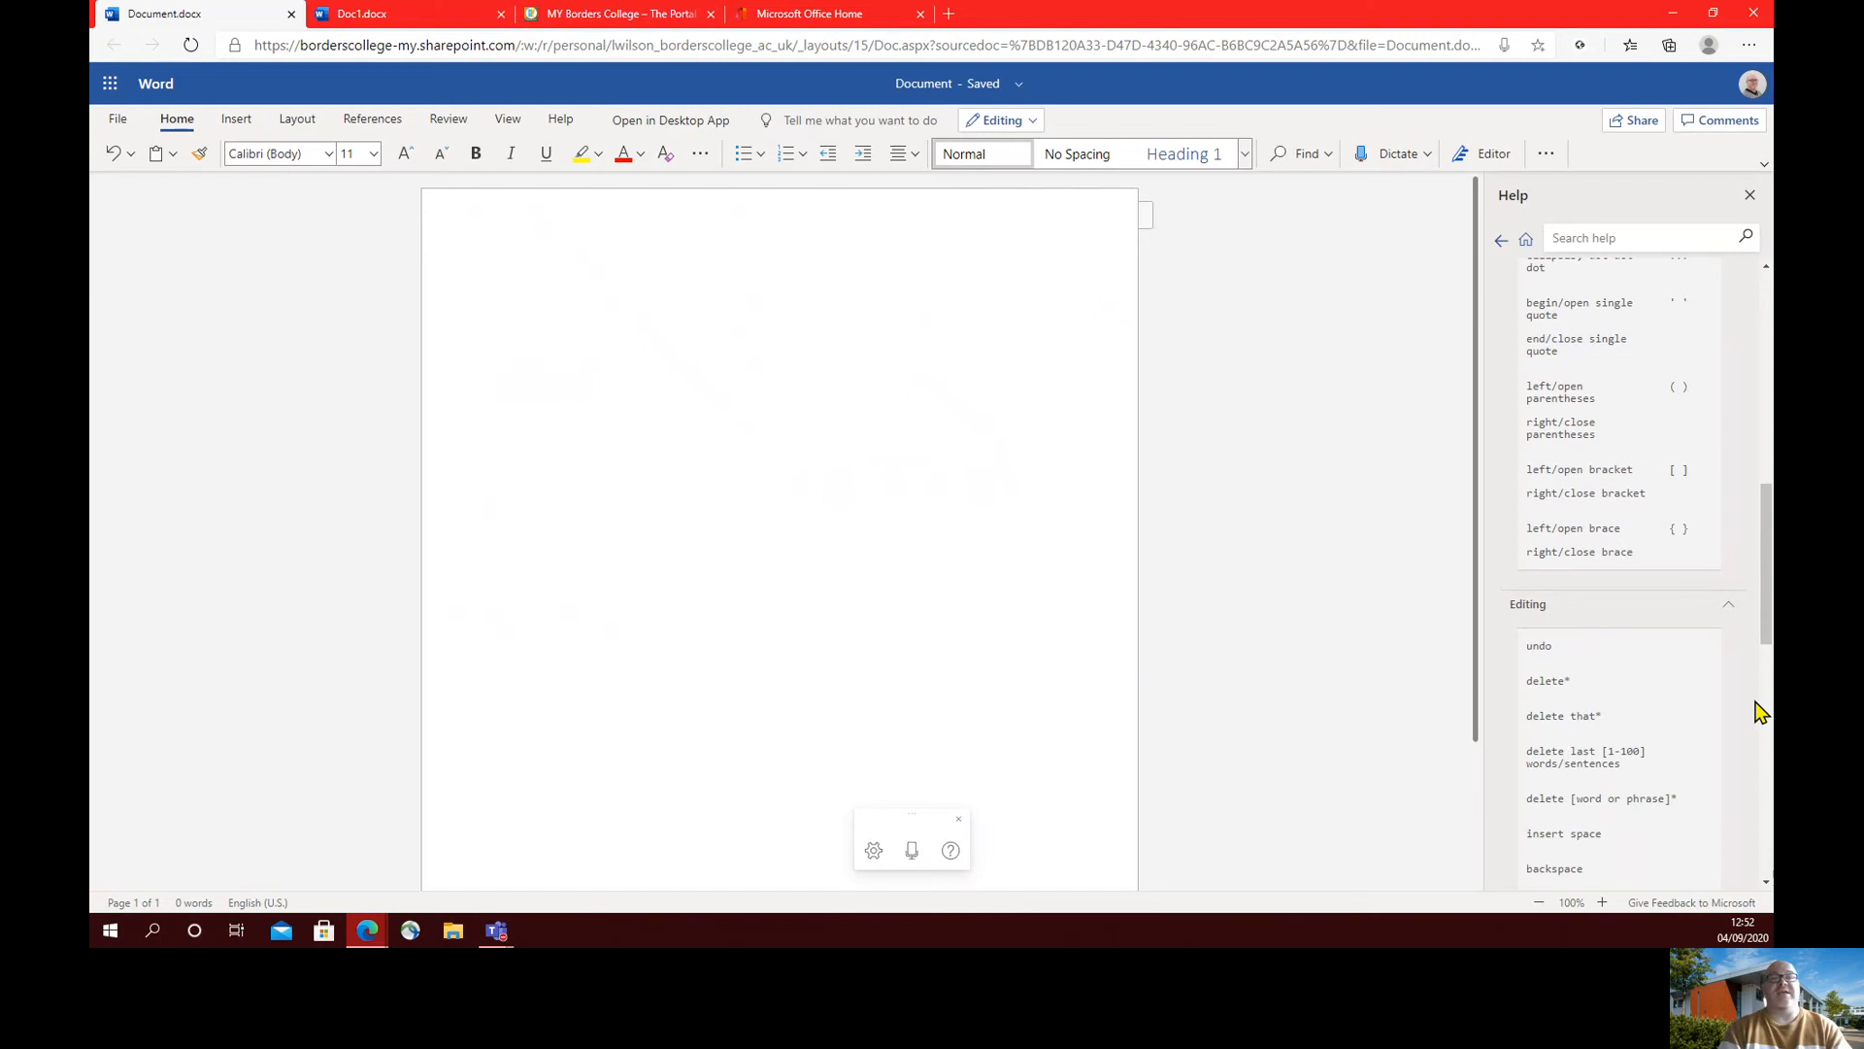
drag(1768, 636, 1769, 681)
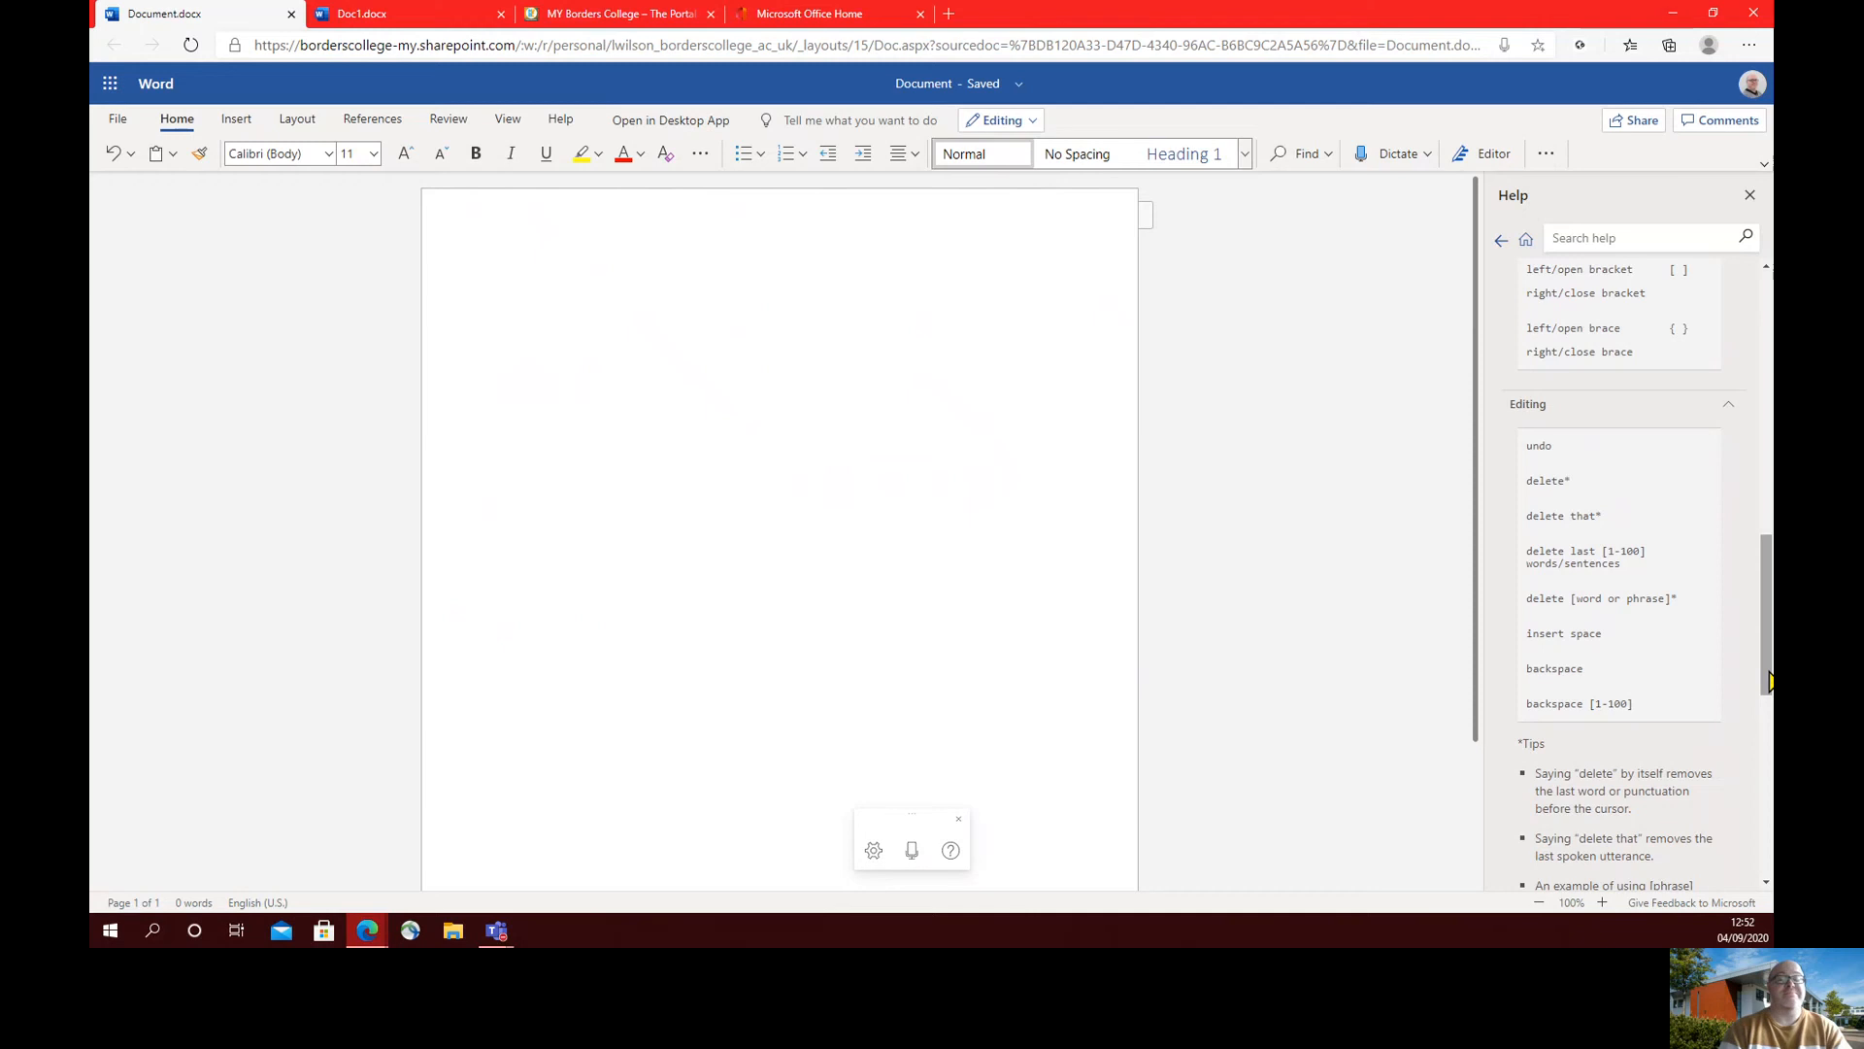
drag(1769, 682, 1769, 774)
click(1622, 628)
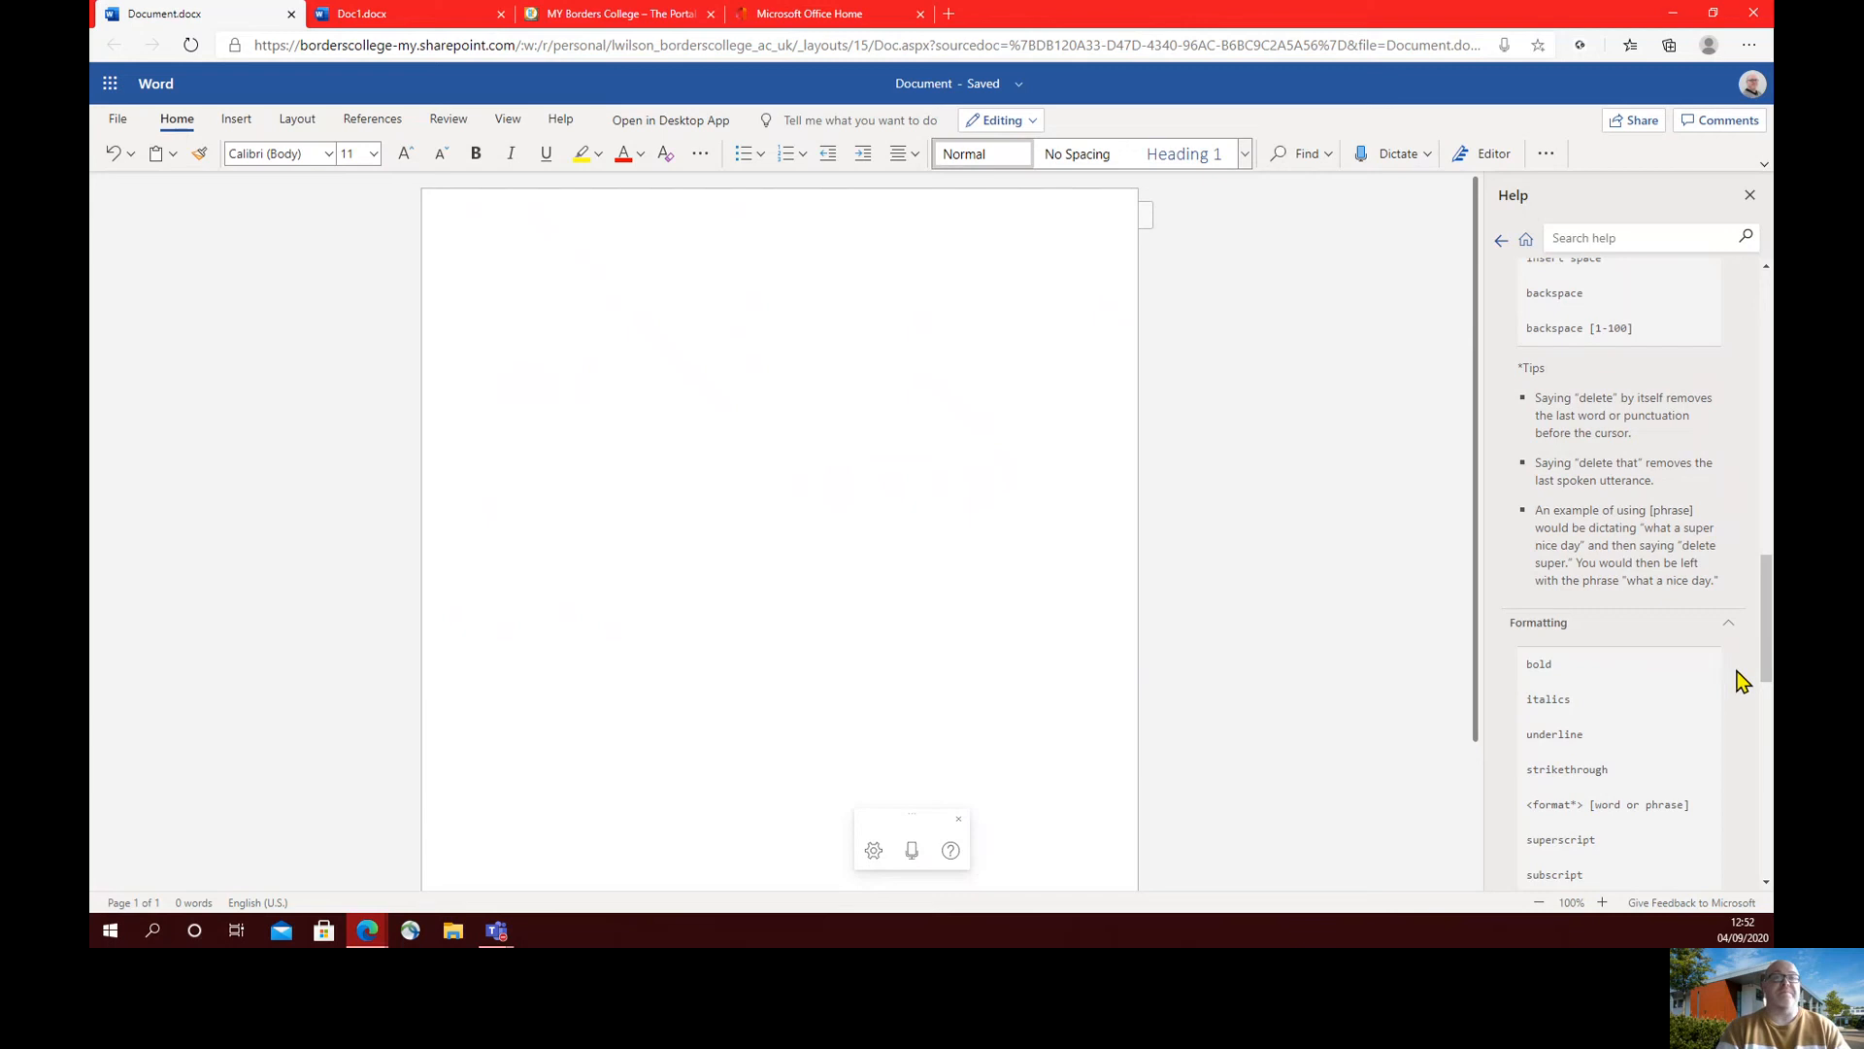
scroll(1760, 641, down, 5)
scroll(1631, 573, down, 4)
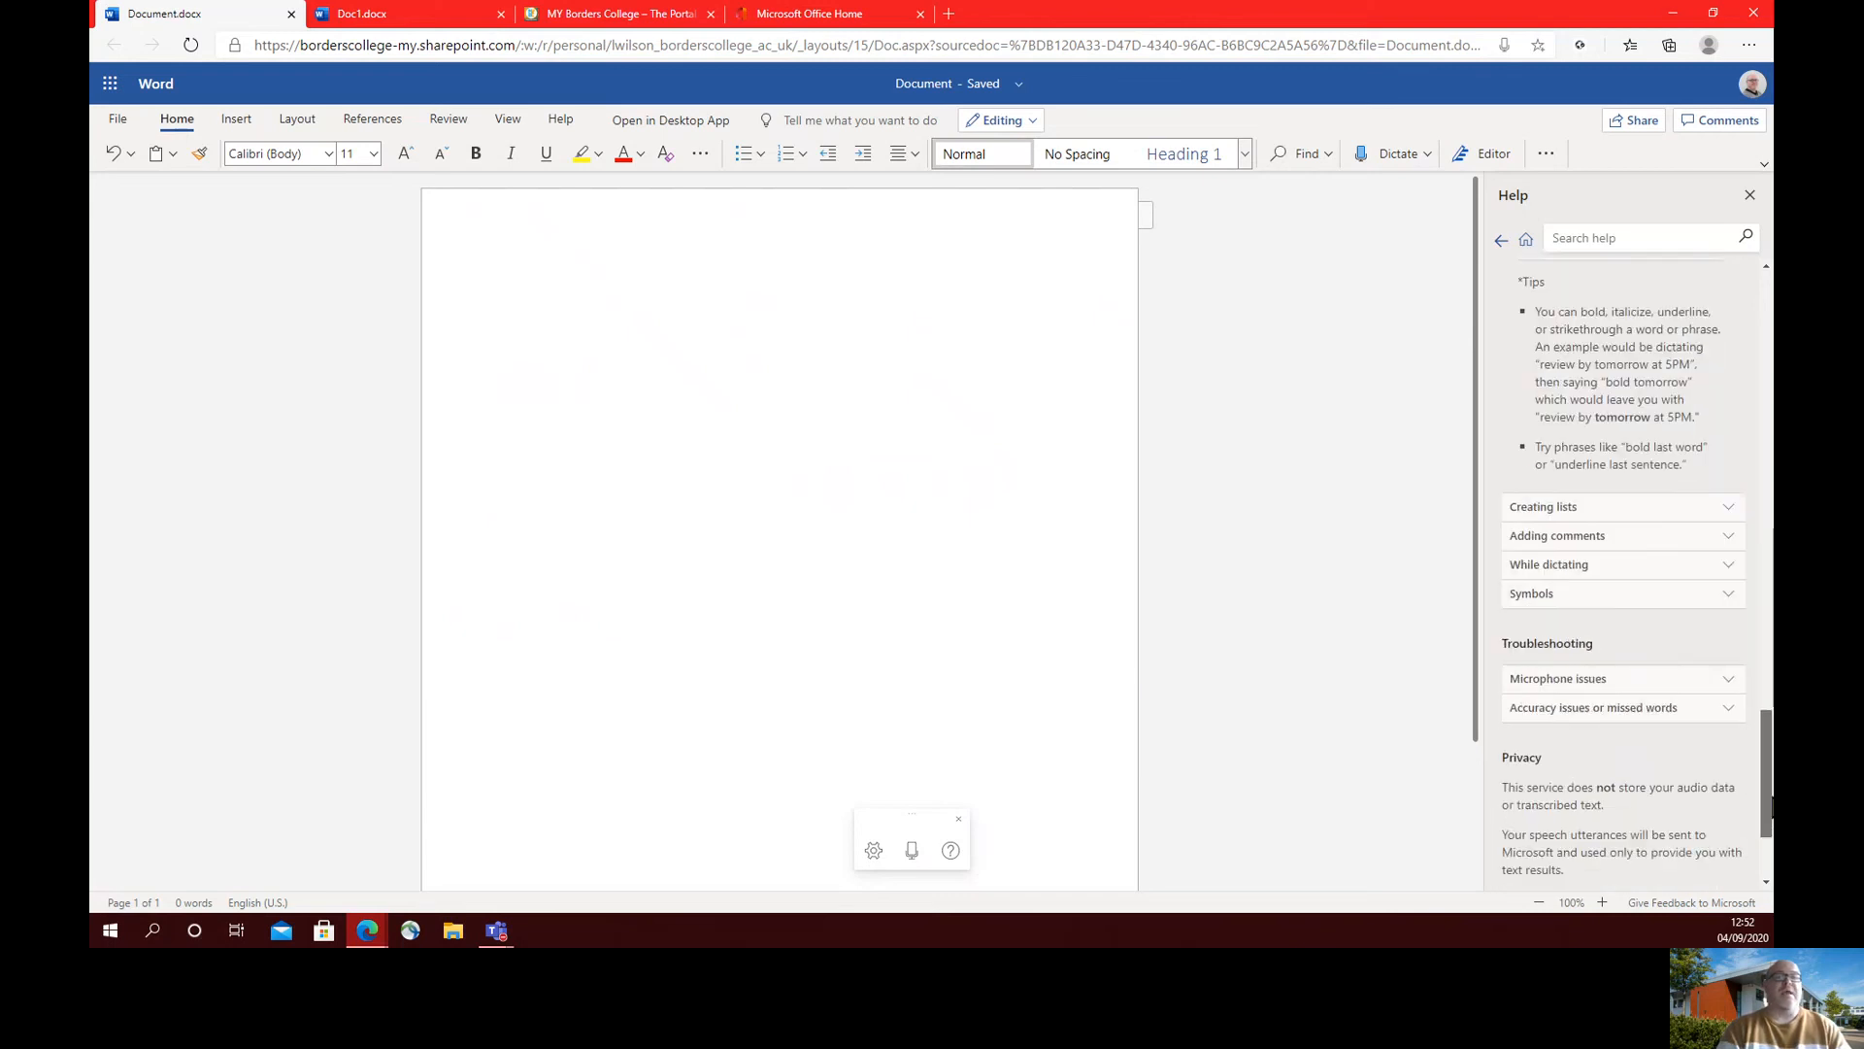
scroll(1721, 777, down, 1)
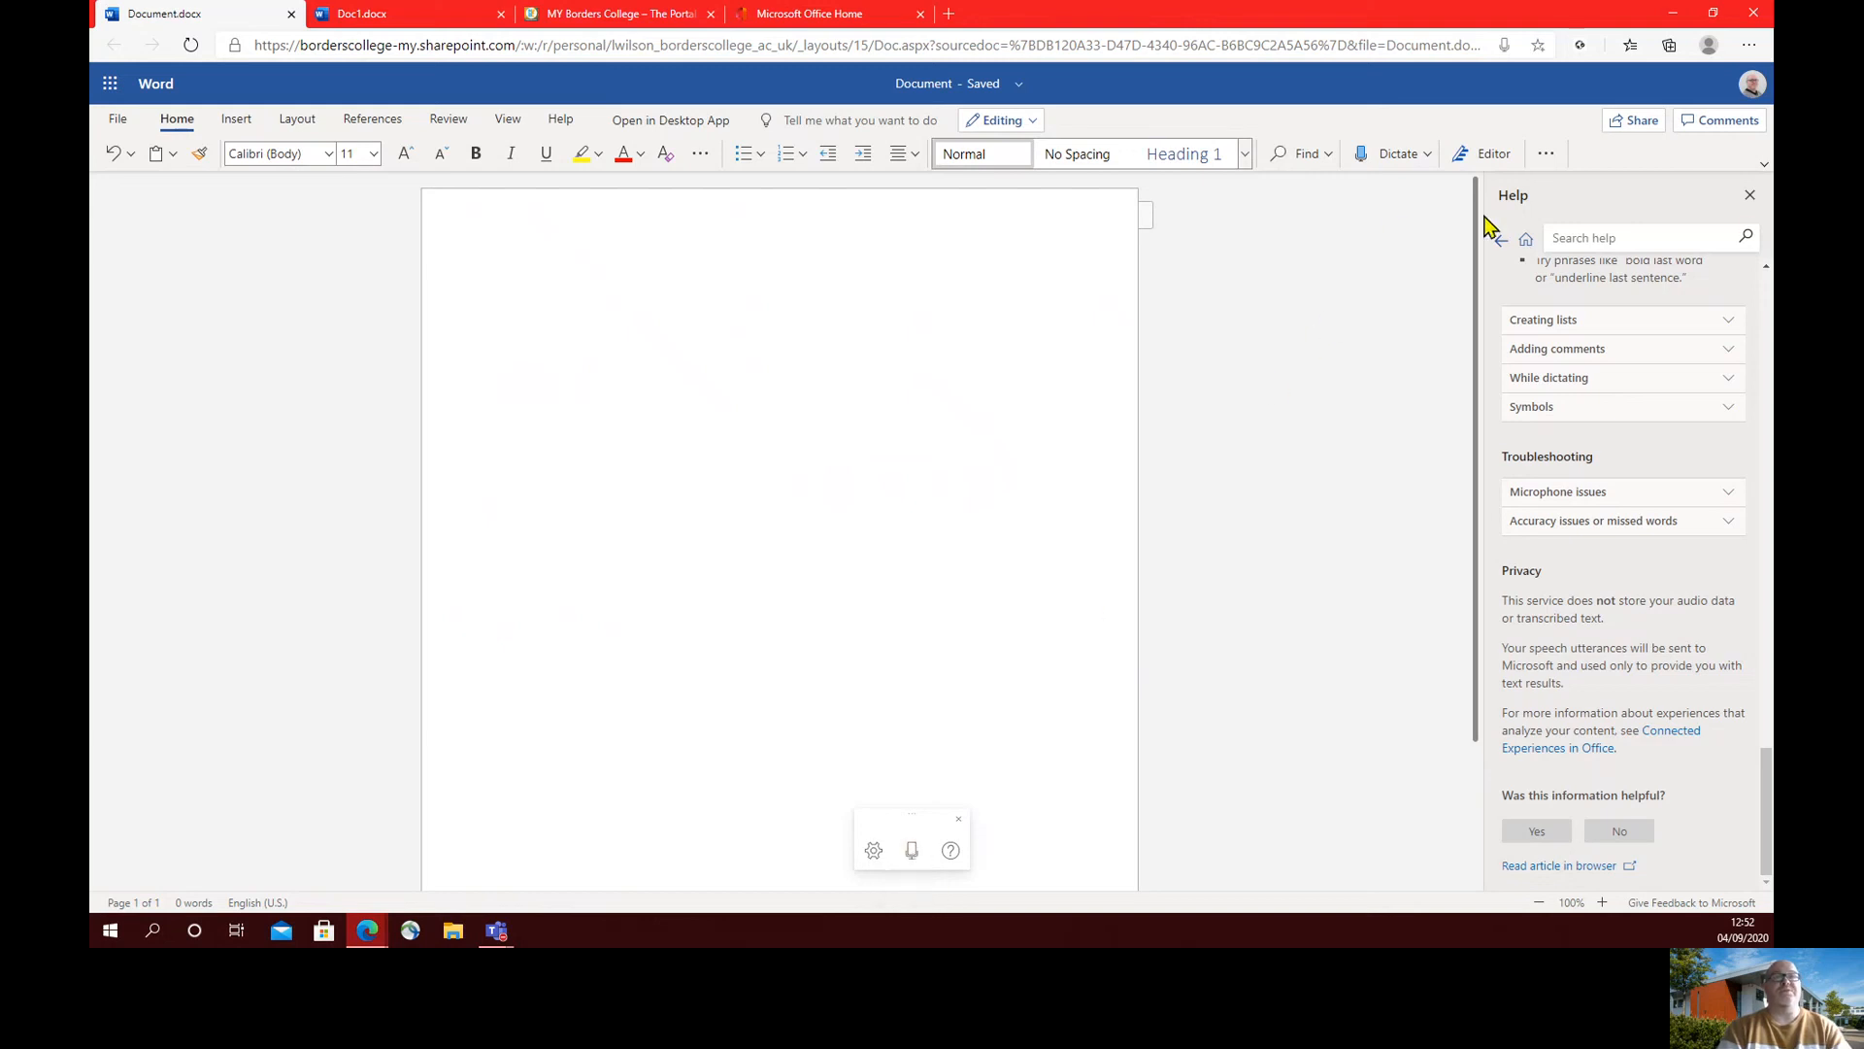
click(1750, 195)
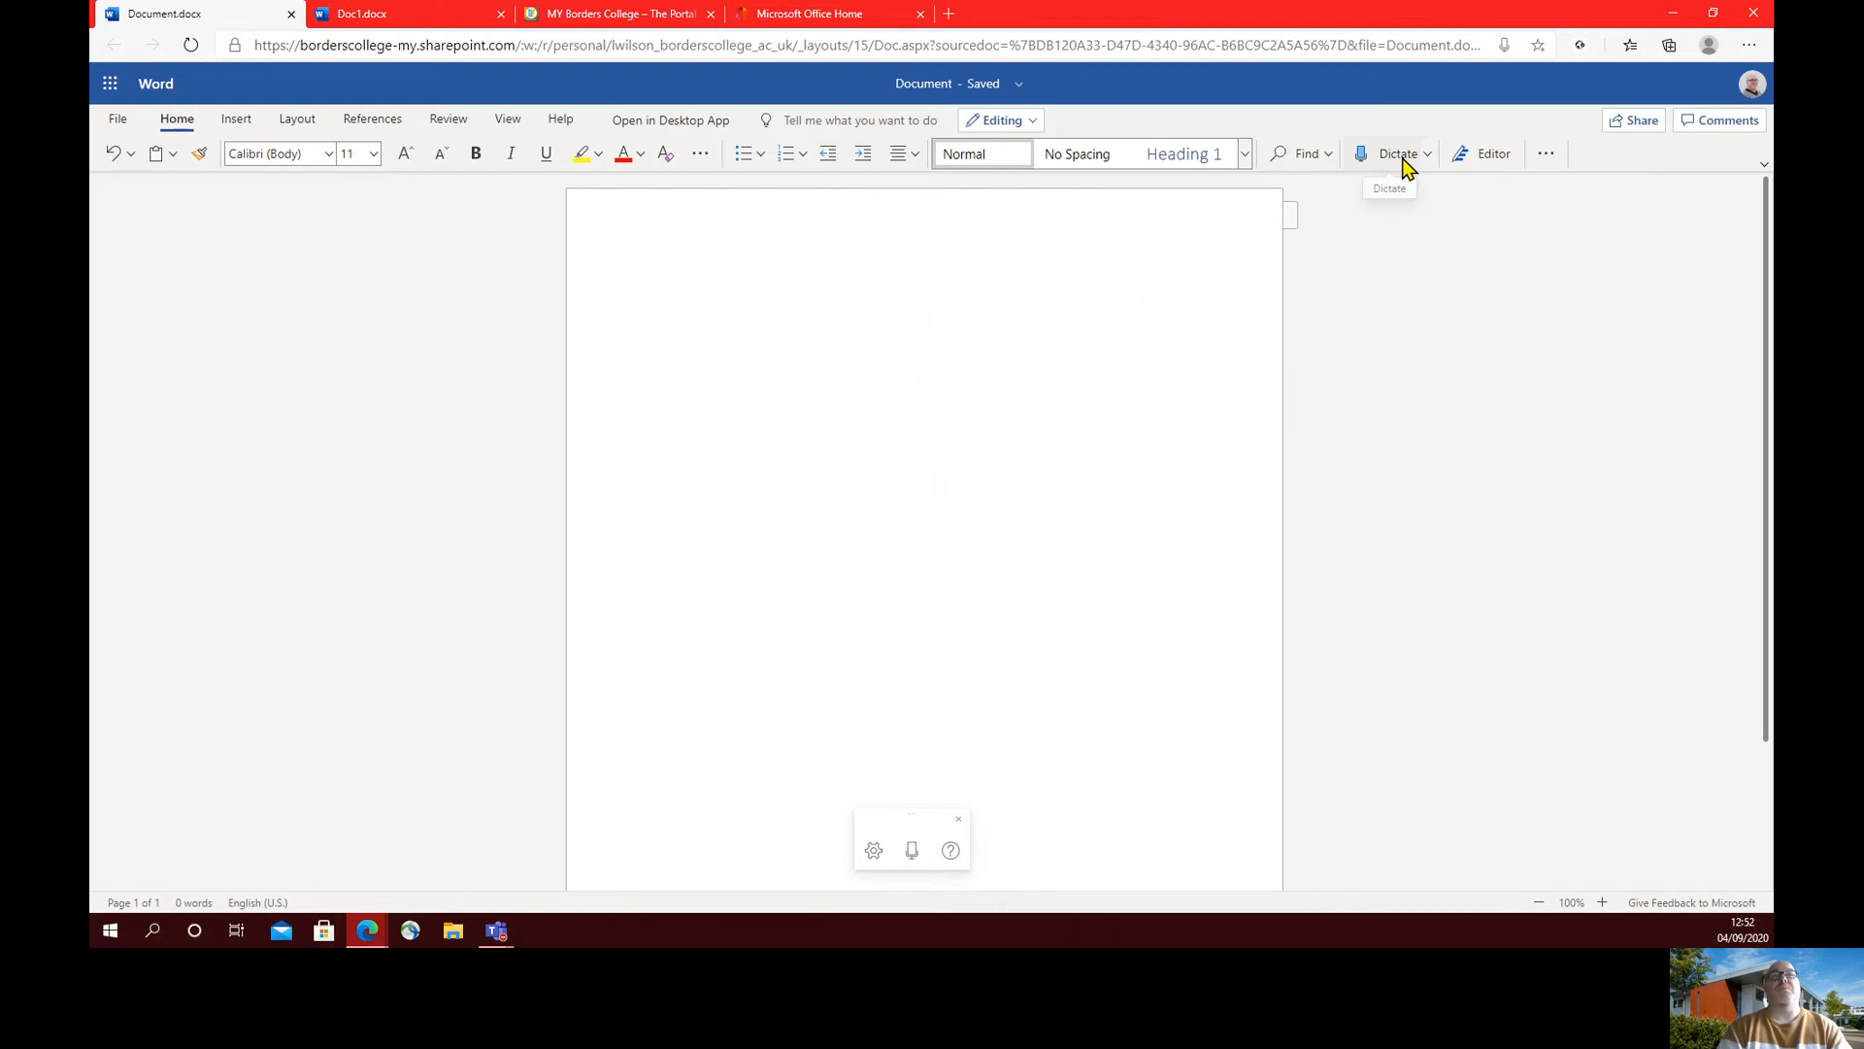
Step: Dictate a welcome introduction and a paragraph on how the Dictate speech recognition works into the blank document
click(1404, 157)
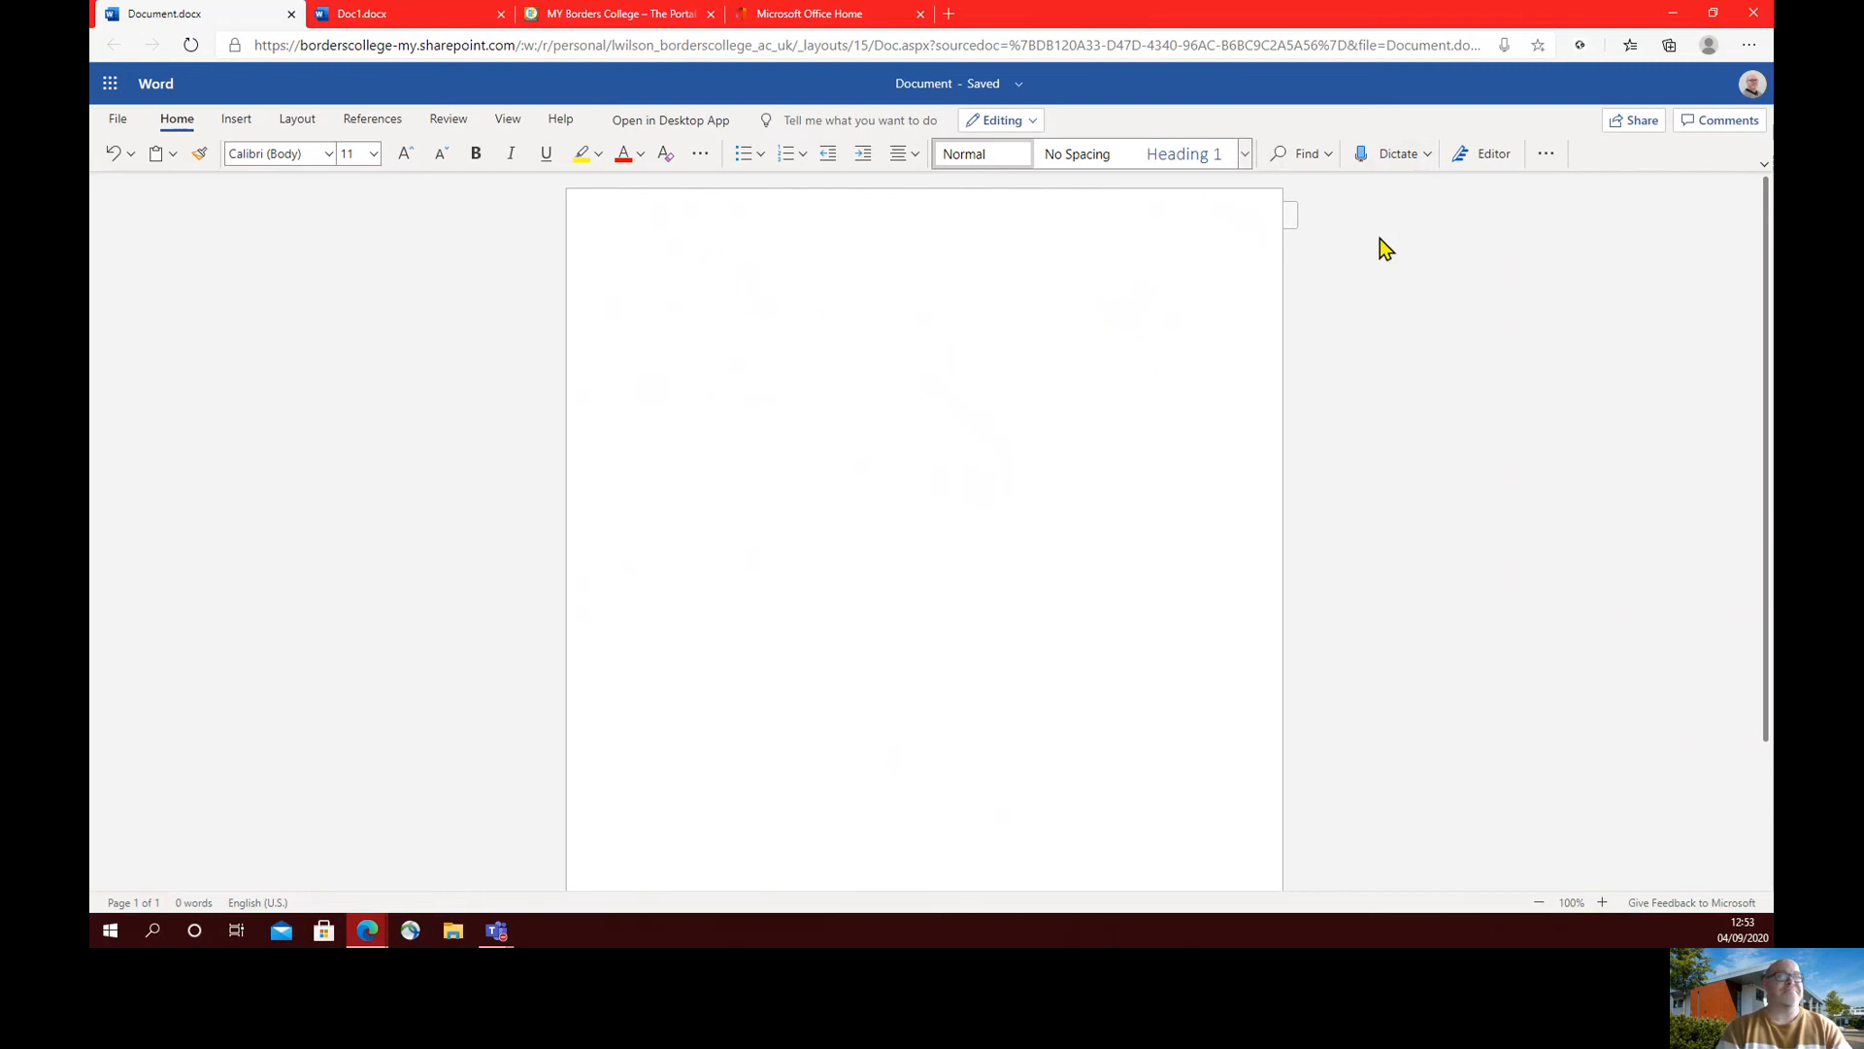
click(1398, 157)
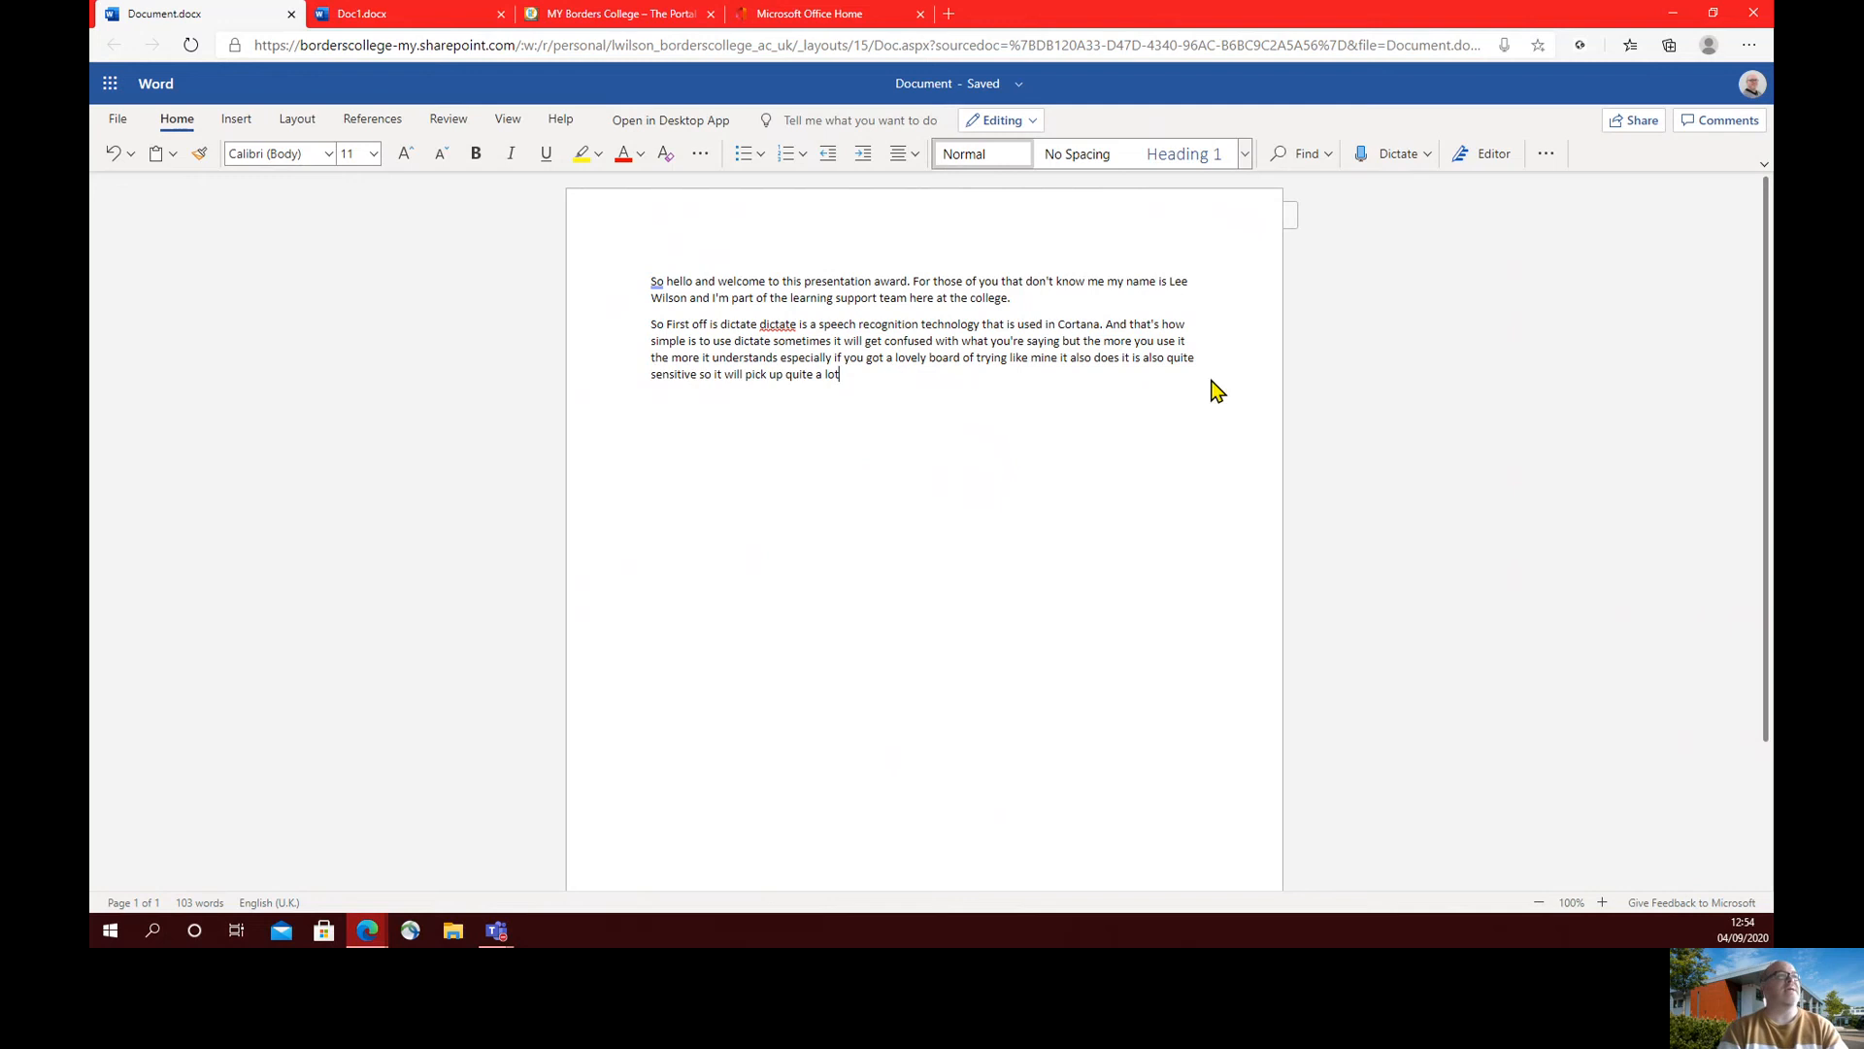
Step: Check Doc1.docx with Editor and correct the spelling errors to "behaviour", "Freud" and "E.g."
click(388, 23)
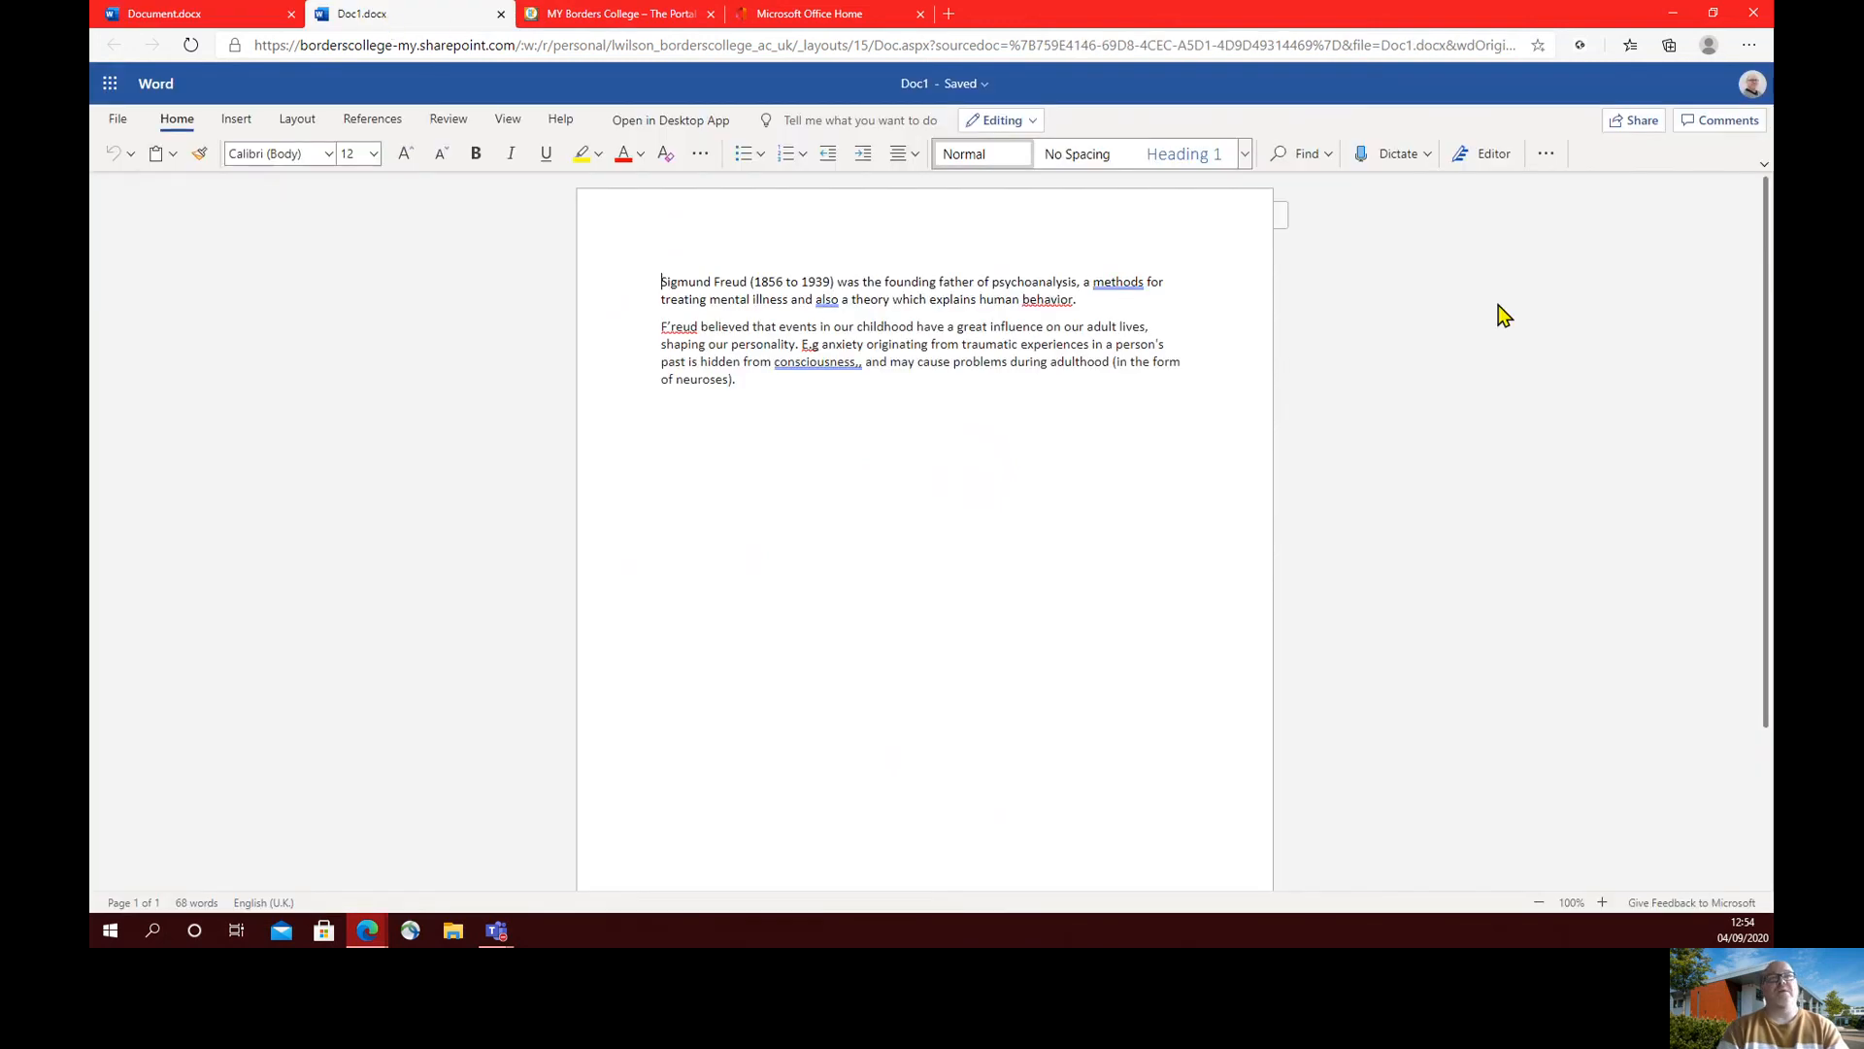
click(1492, 157)
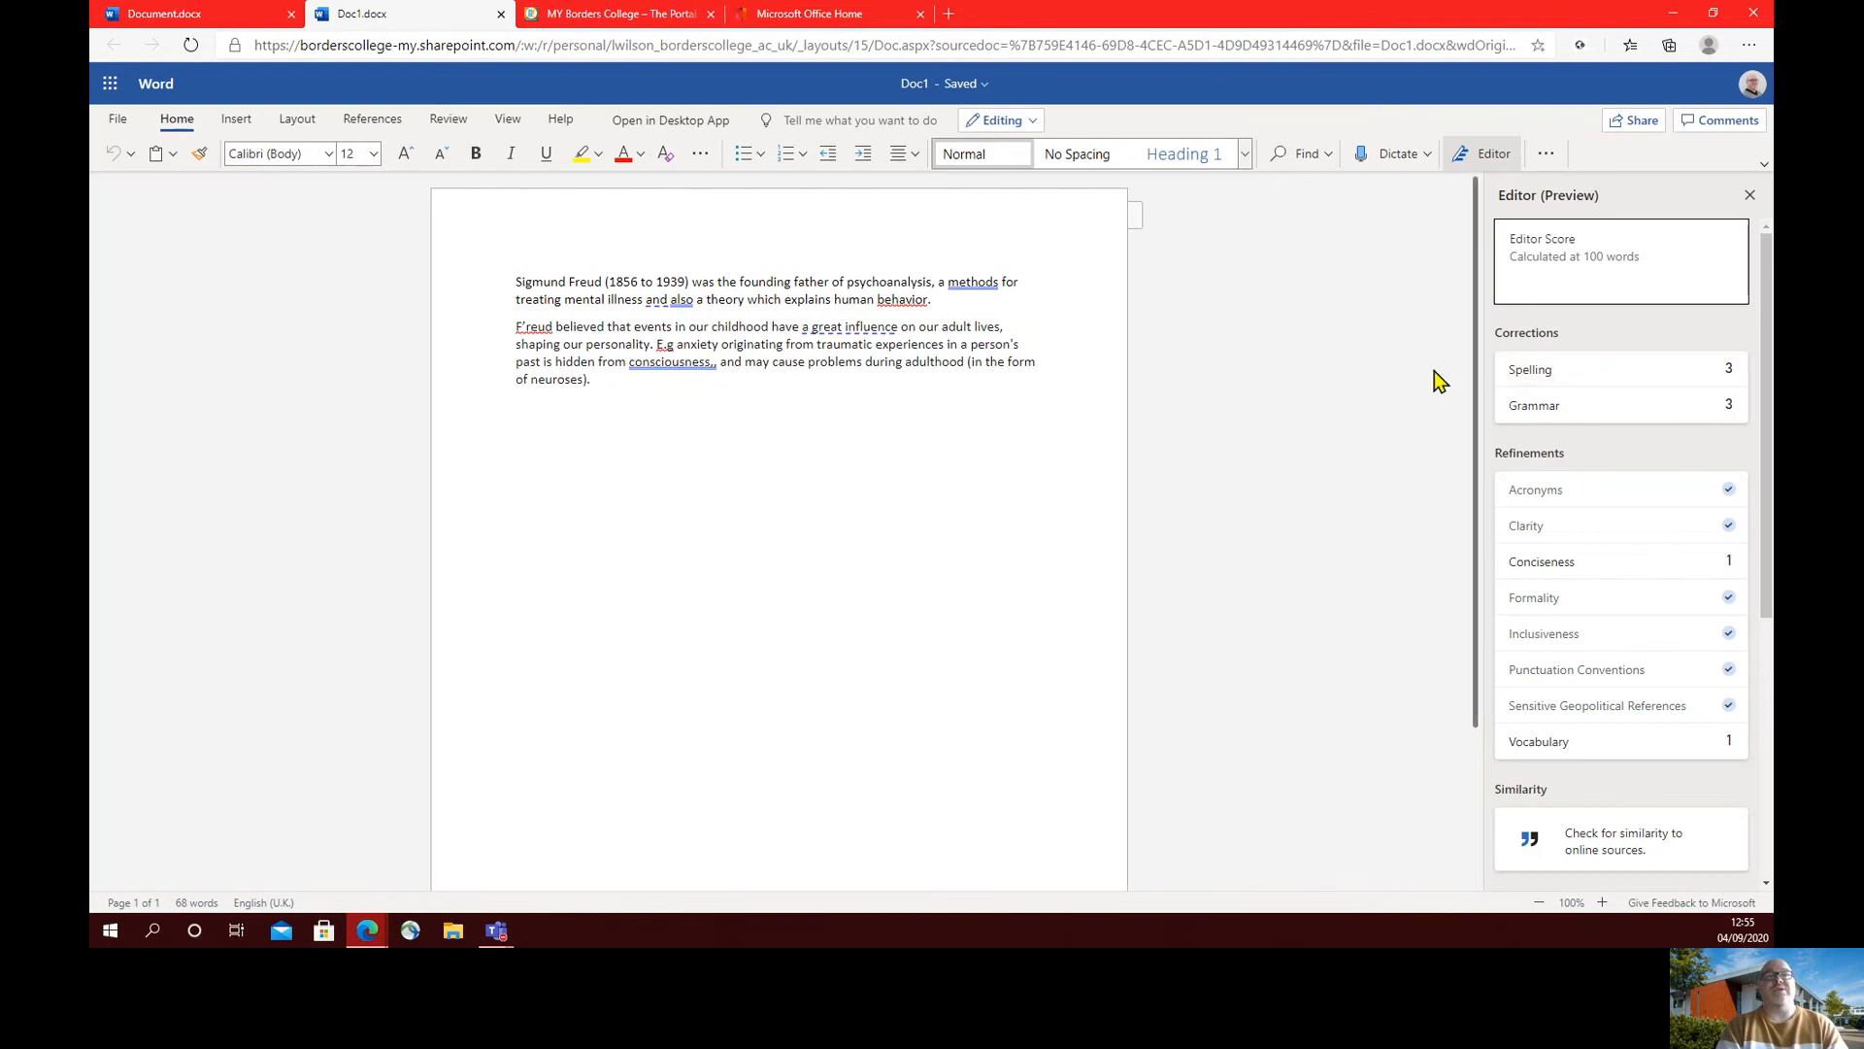
click(1645, 369)
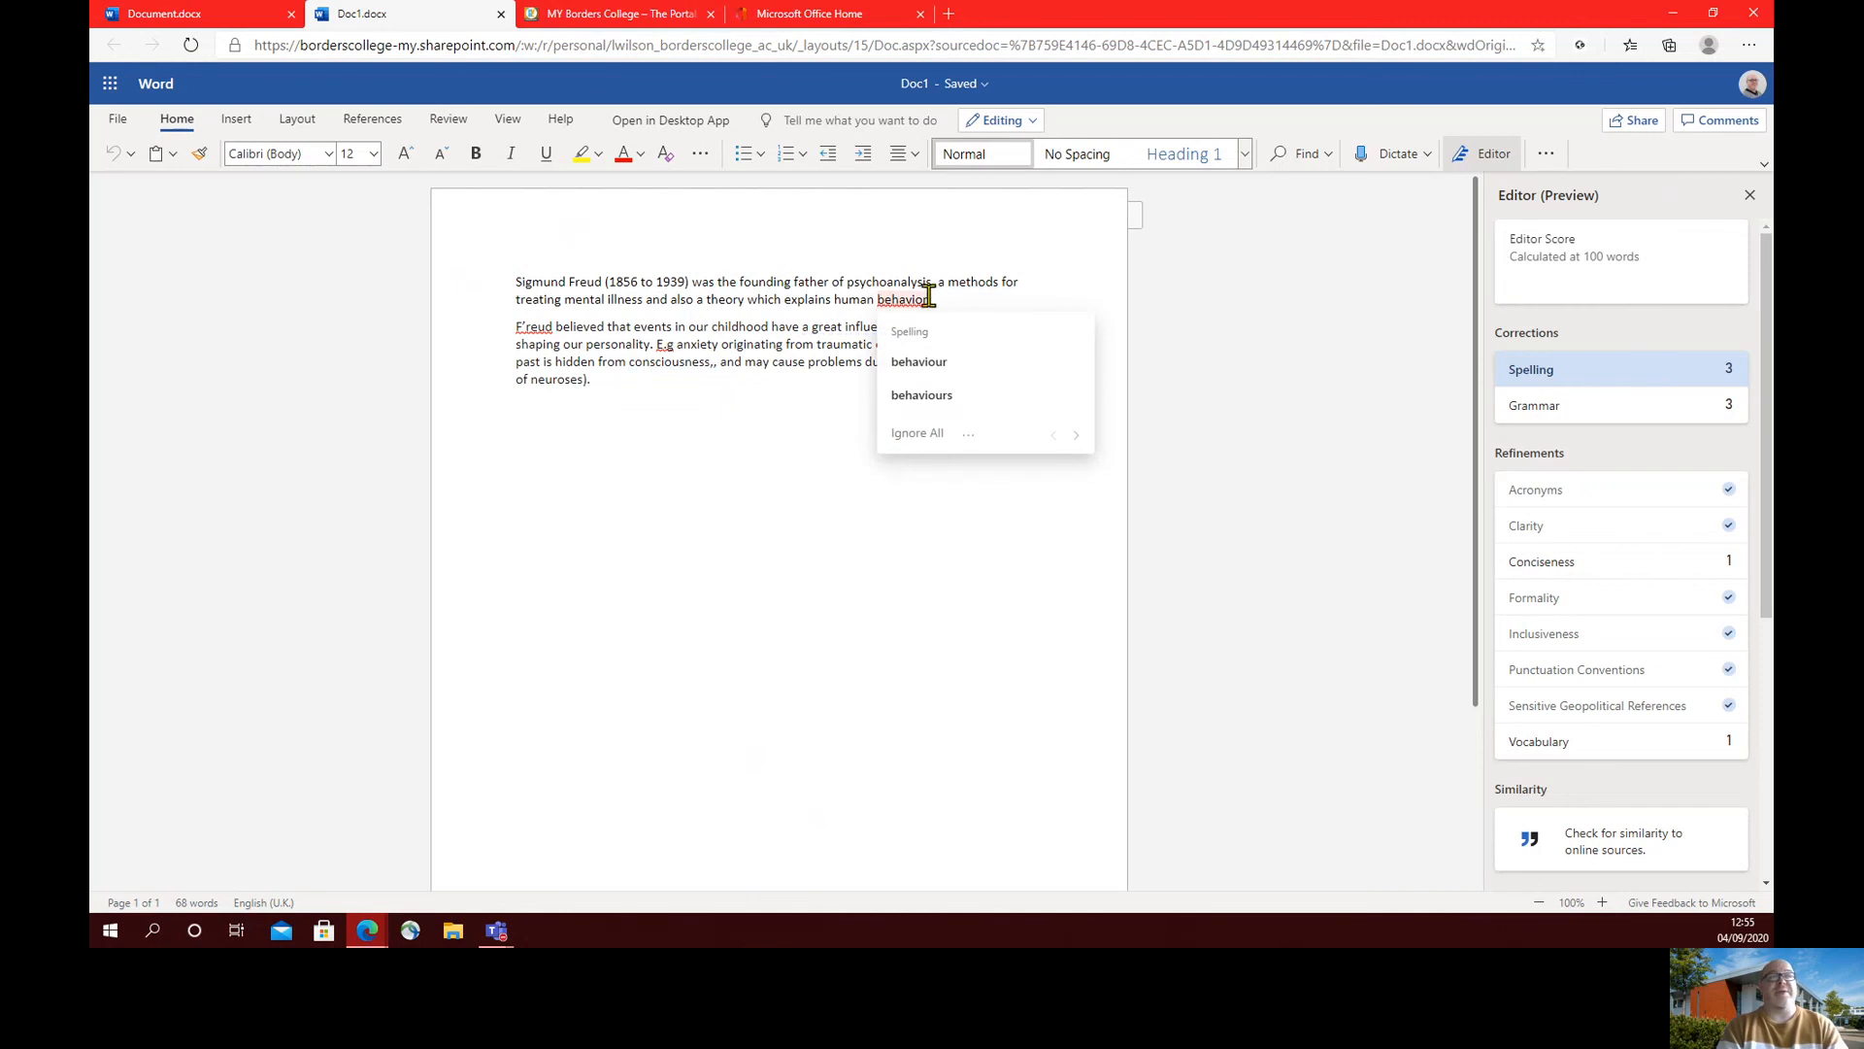
click(930, 369)
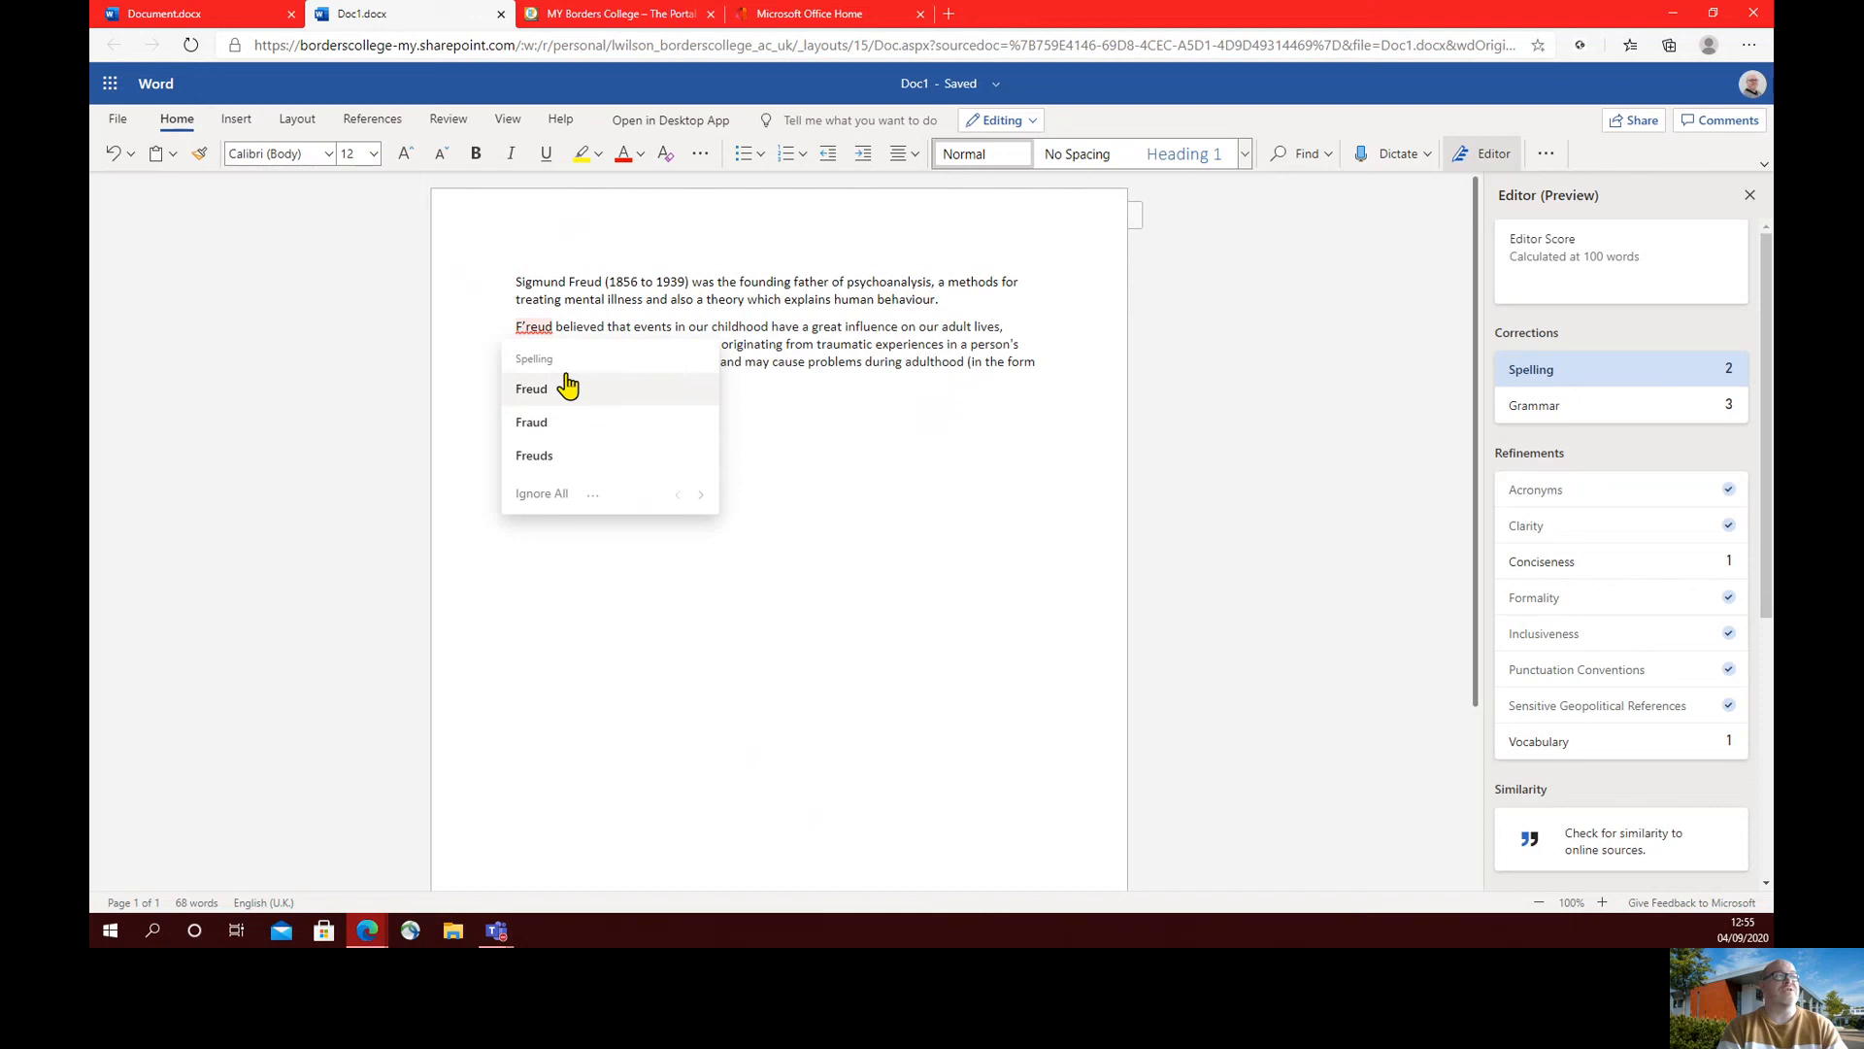
click(536, 396)
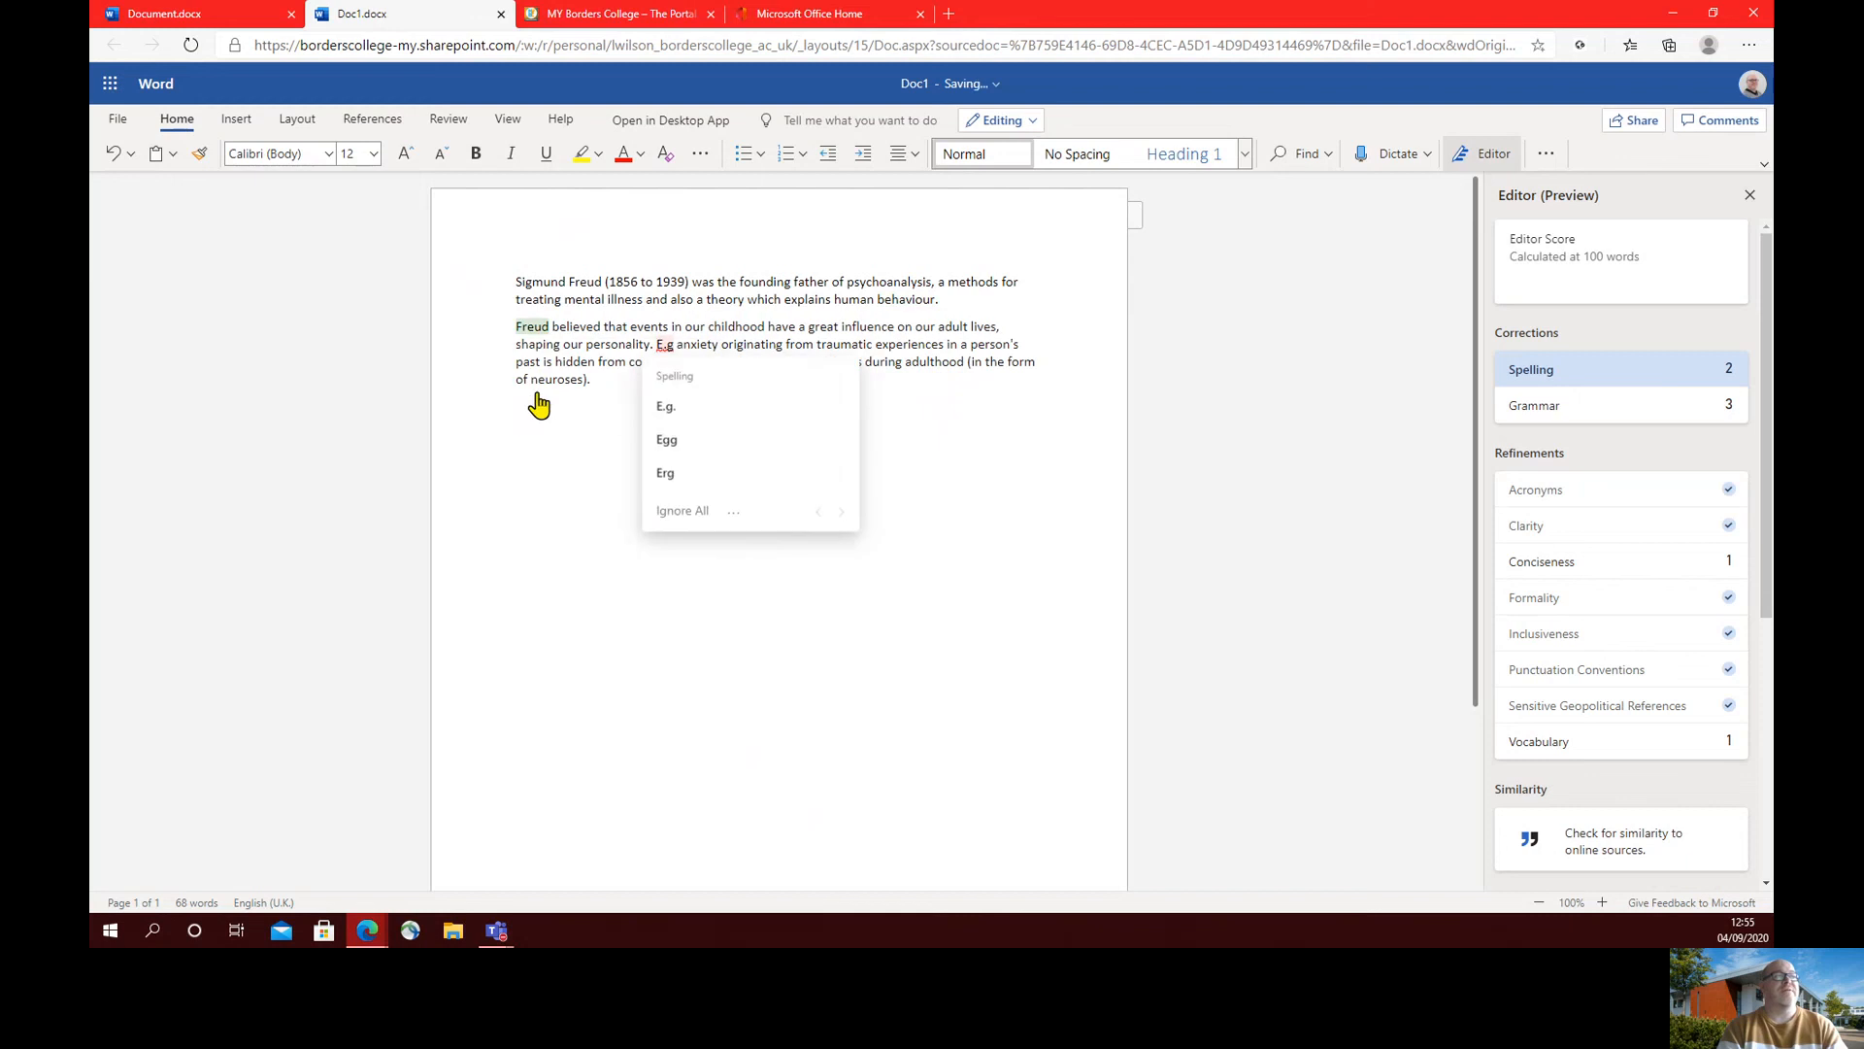
click(683, 413)
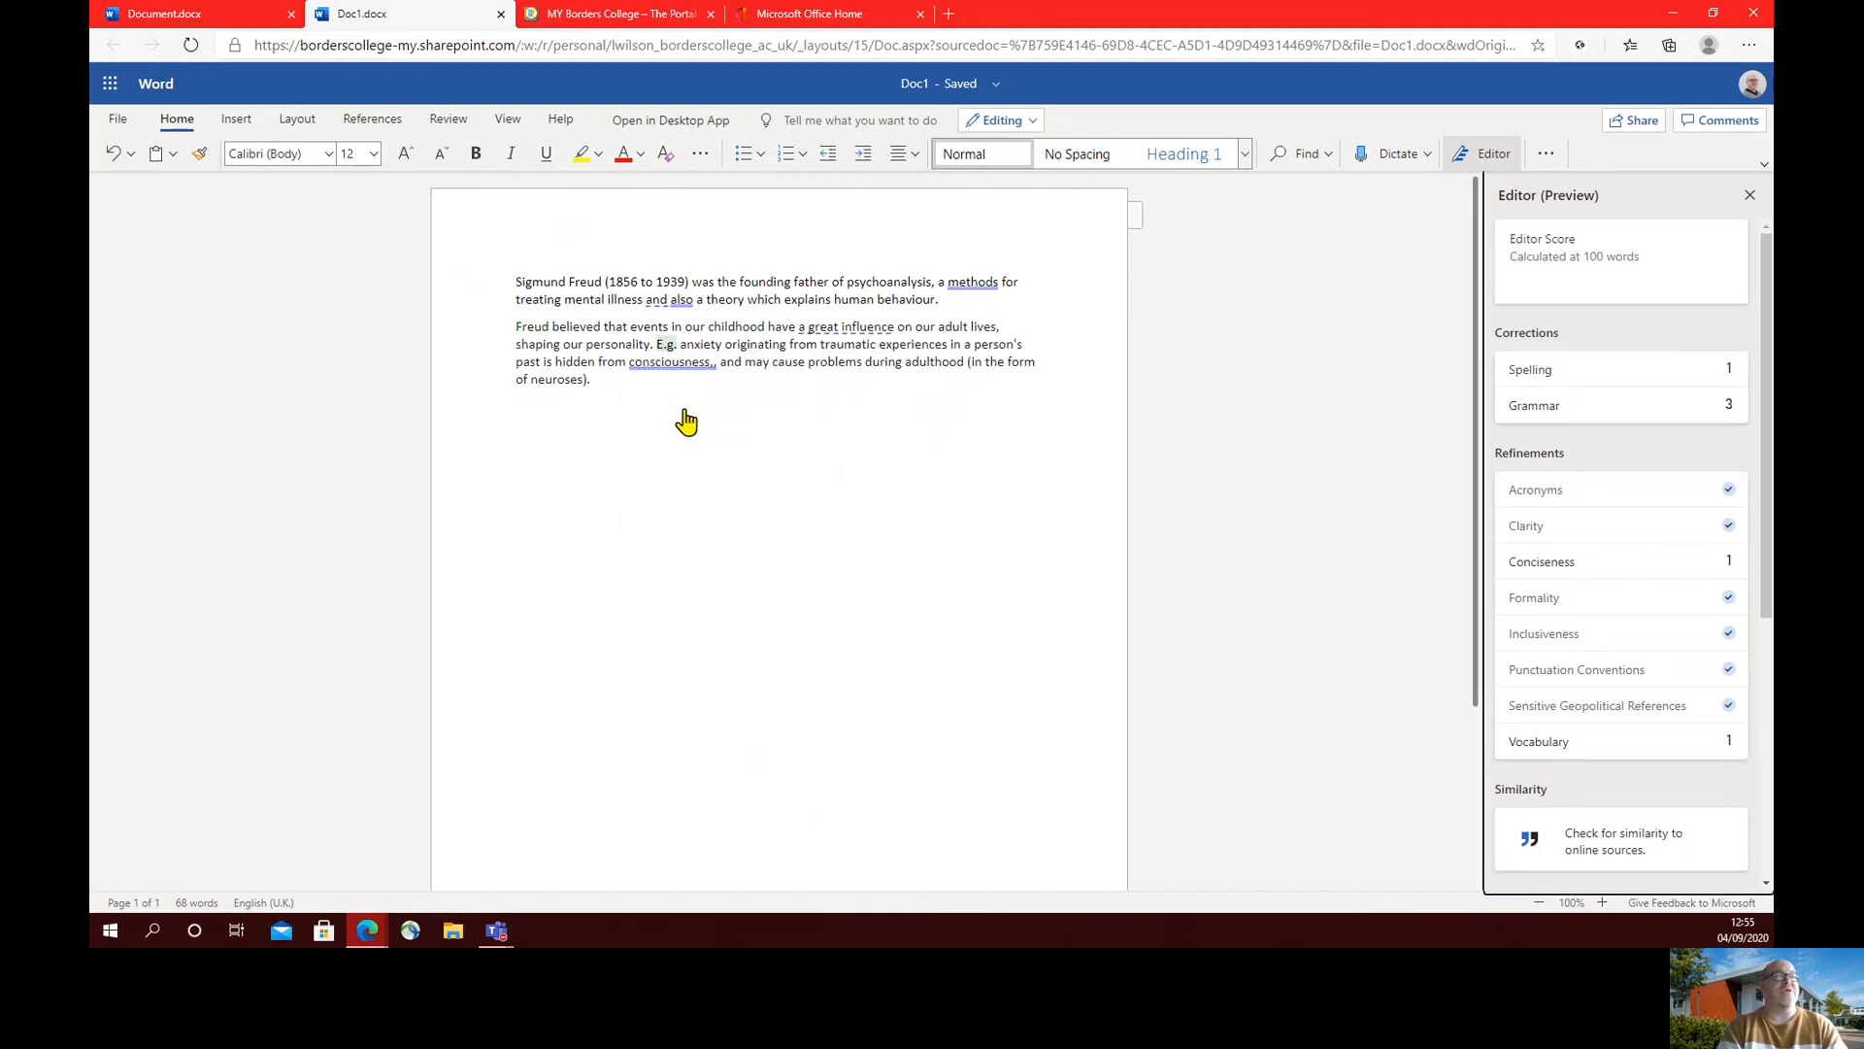
Step: Accept Editor's grammar corrections in Doc1: add the comma after "also", and use "consciousness and" and "method"
click(1587, 410)
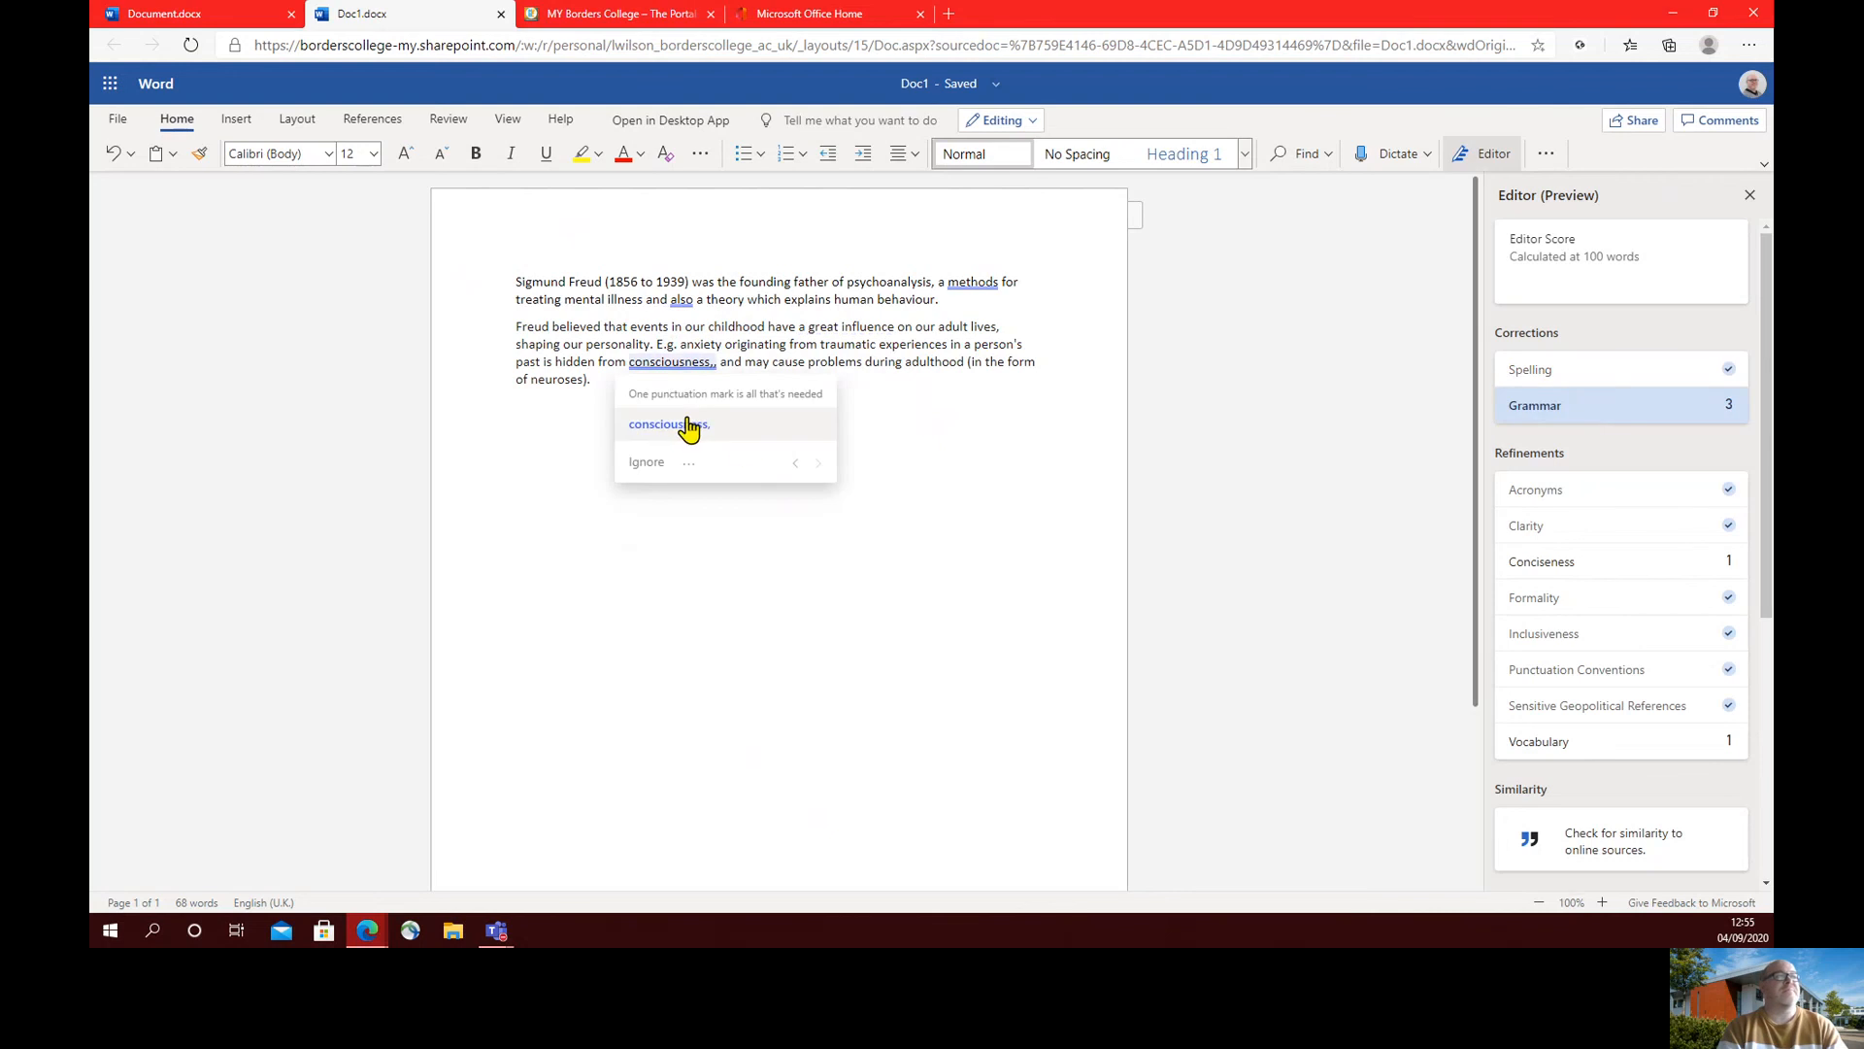
click(685, 427)
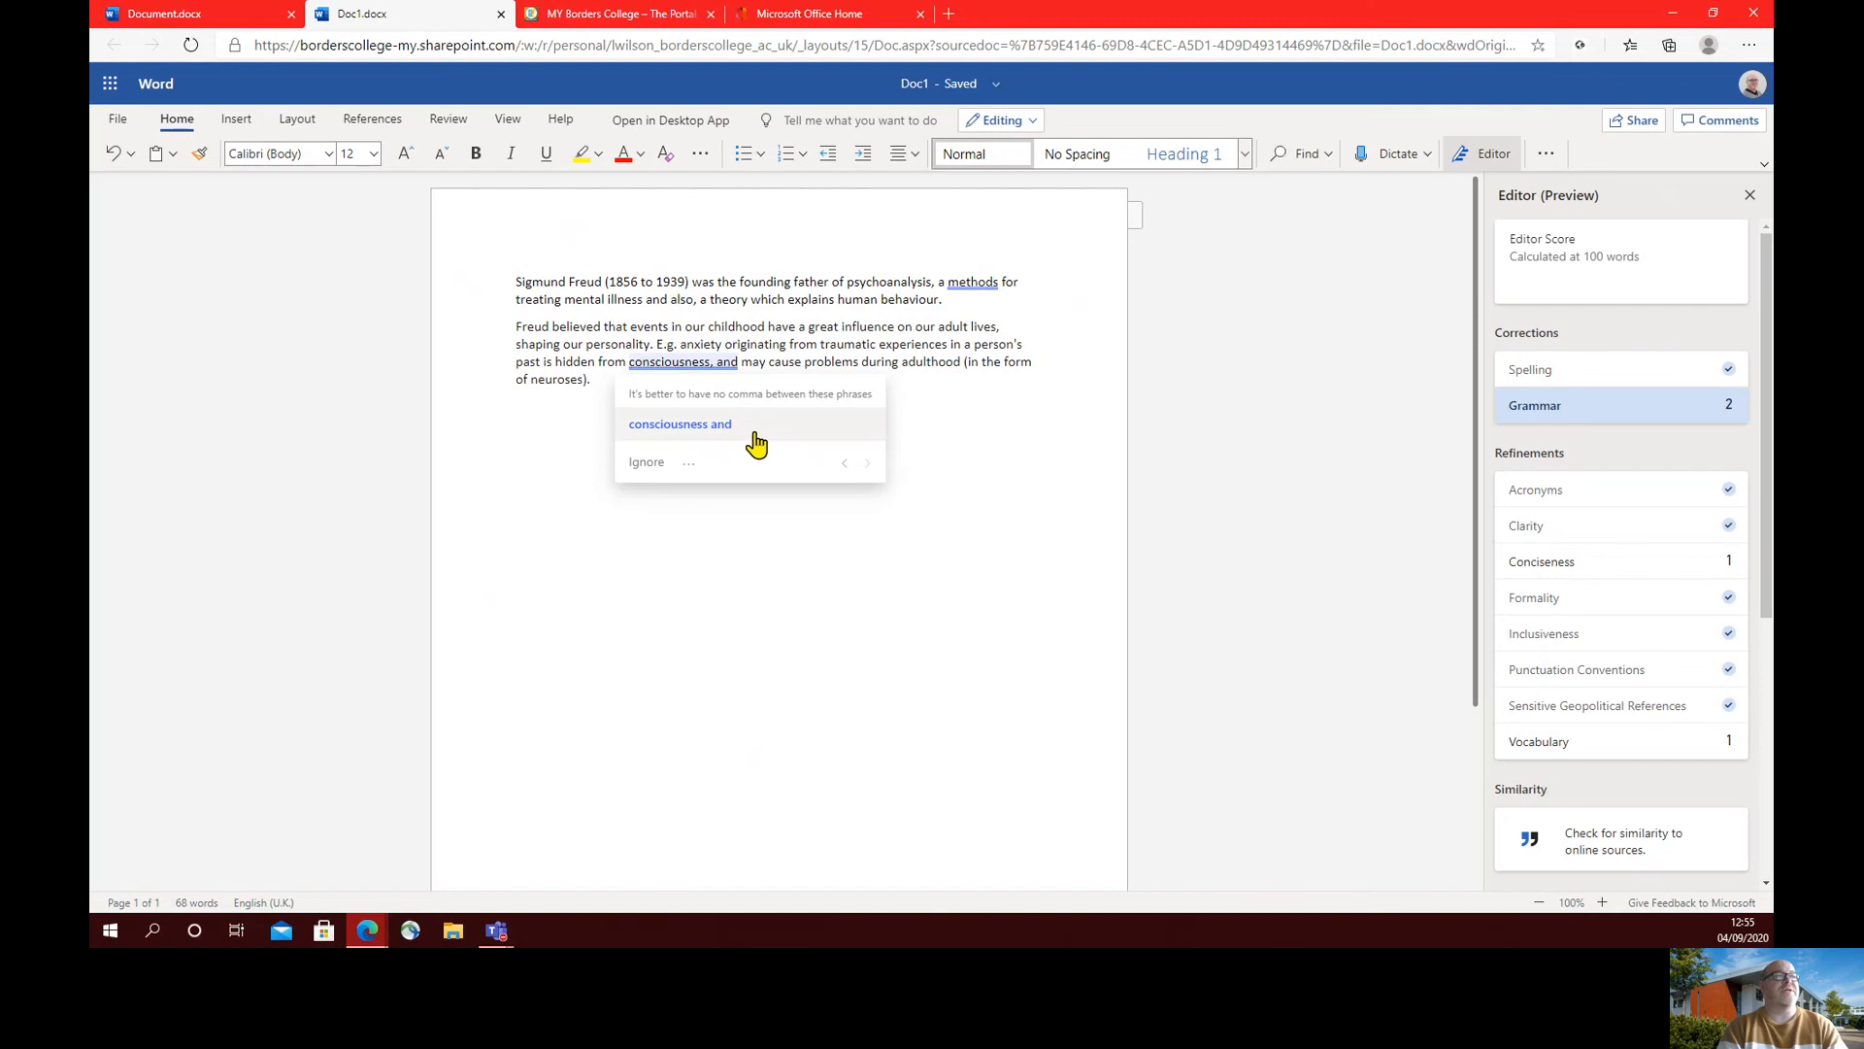
click(742, 430)
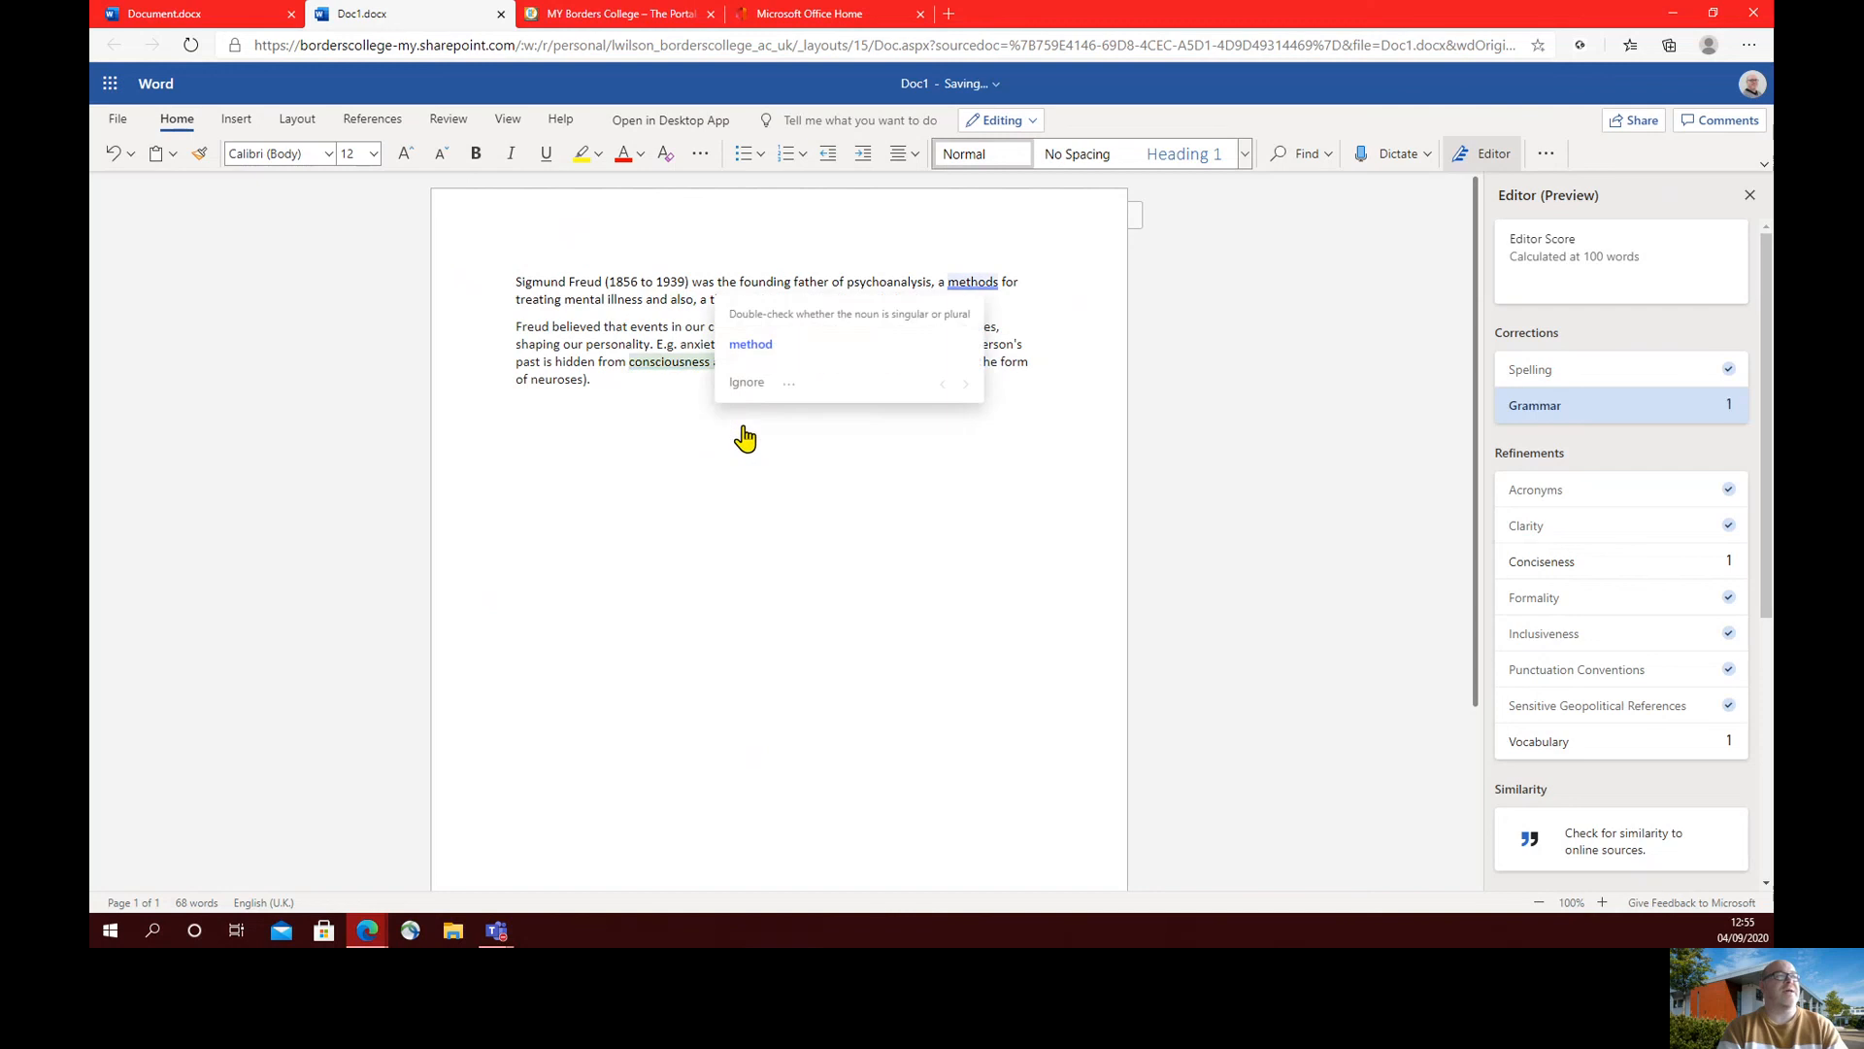
click(768, 362)
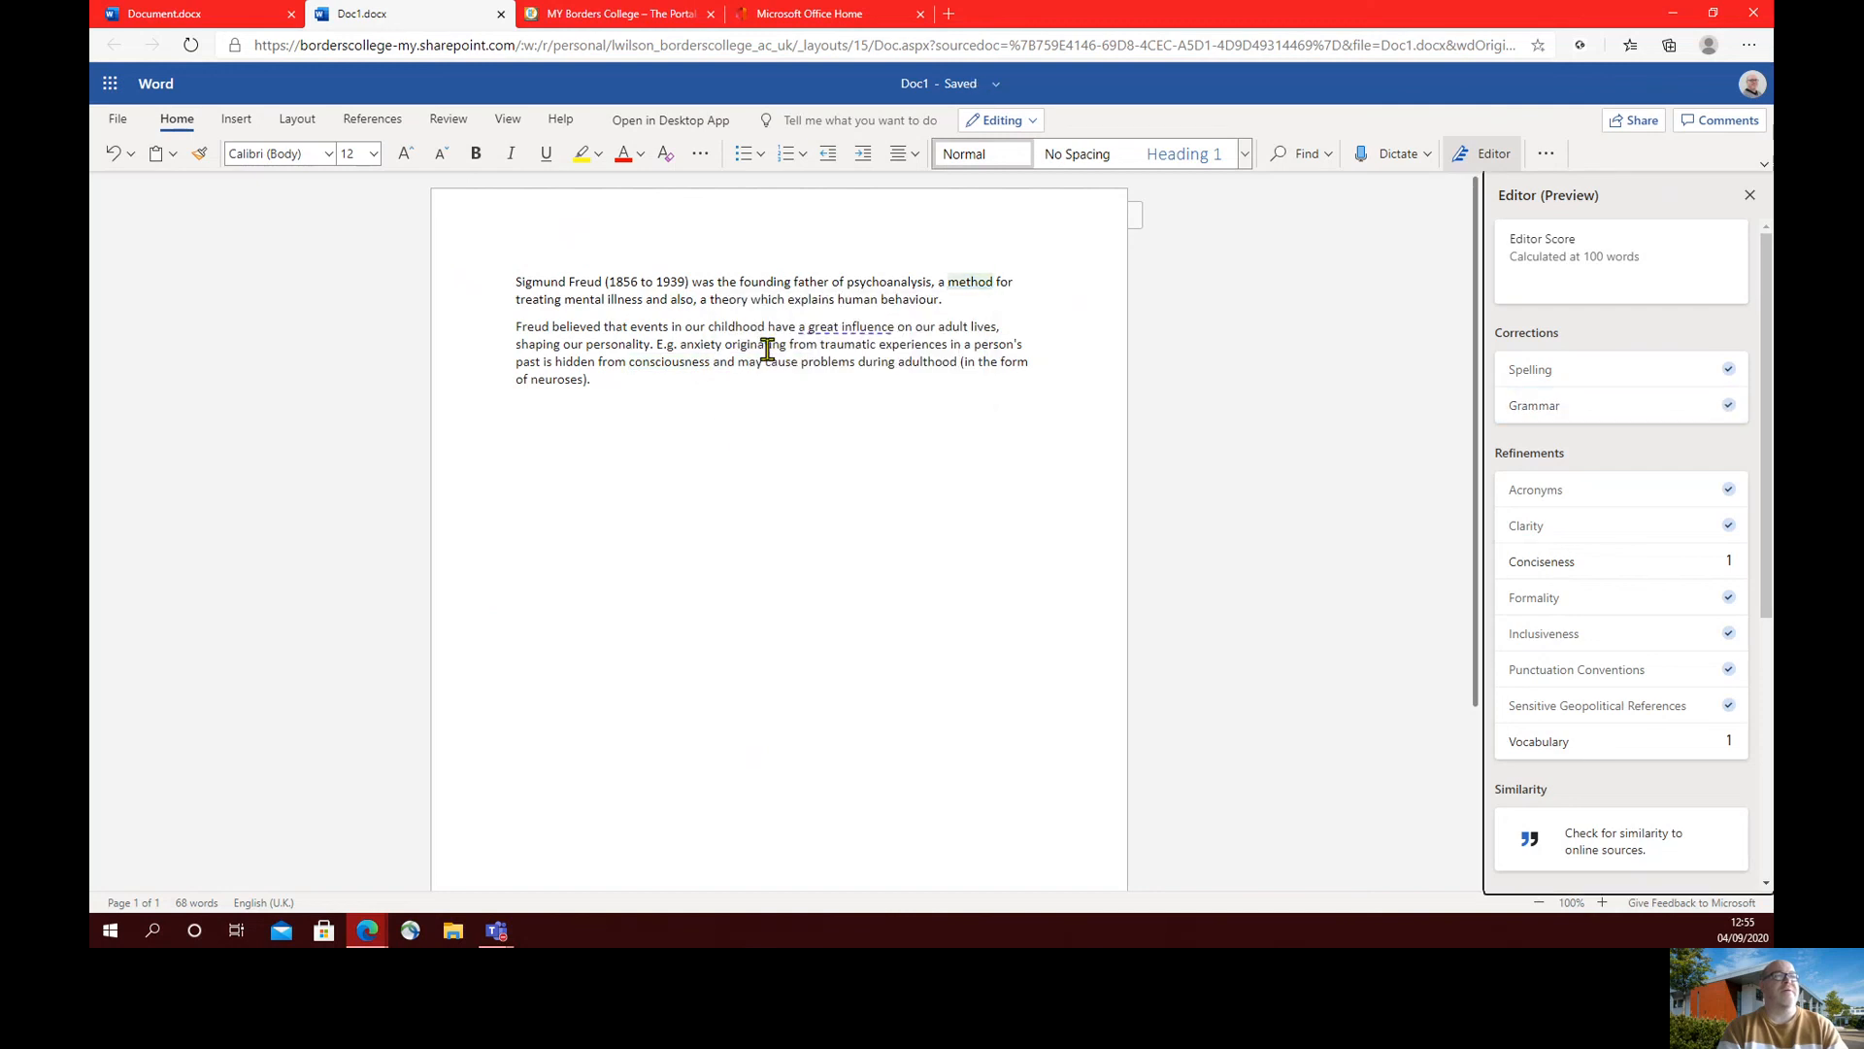
Step: Go through the conciseness and vocabulary refinements, replacing "a great influence" with "a major influence"
click(1587, 586)
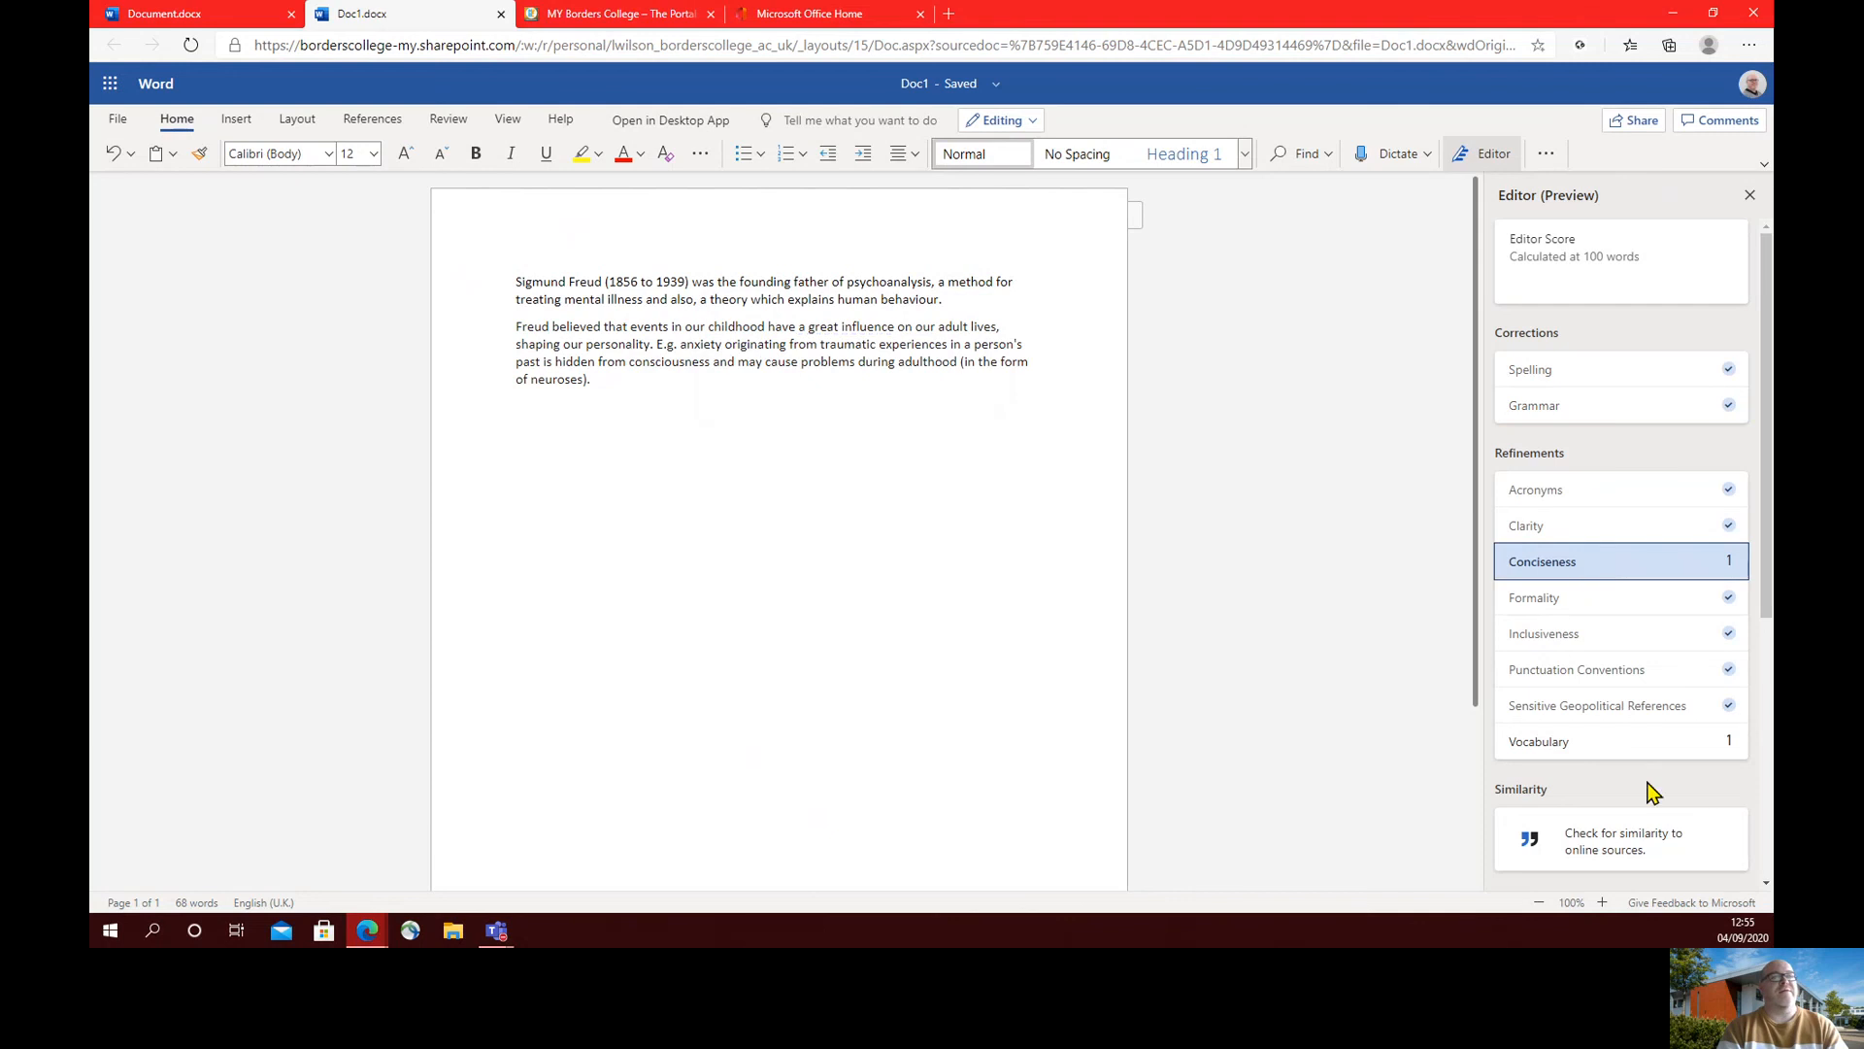
click(1614, 757)
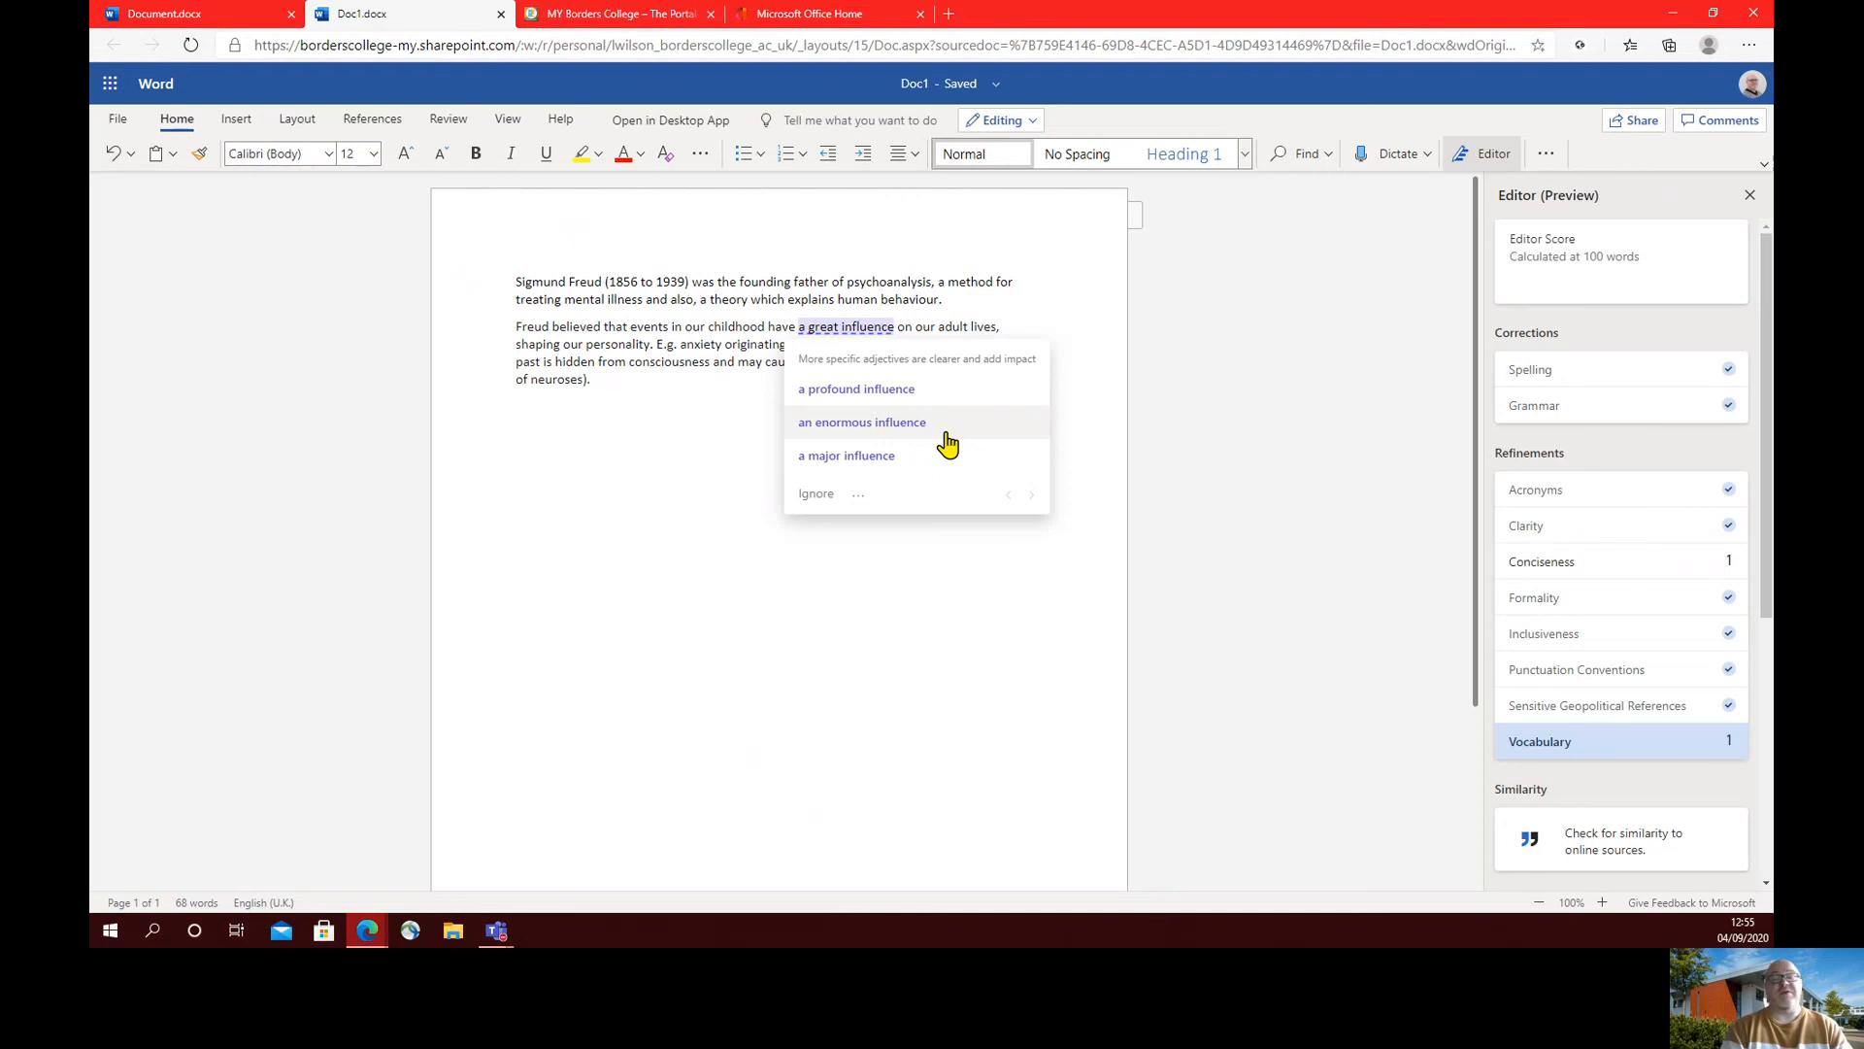
click(873, 463)
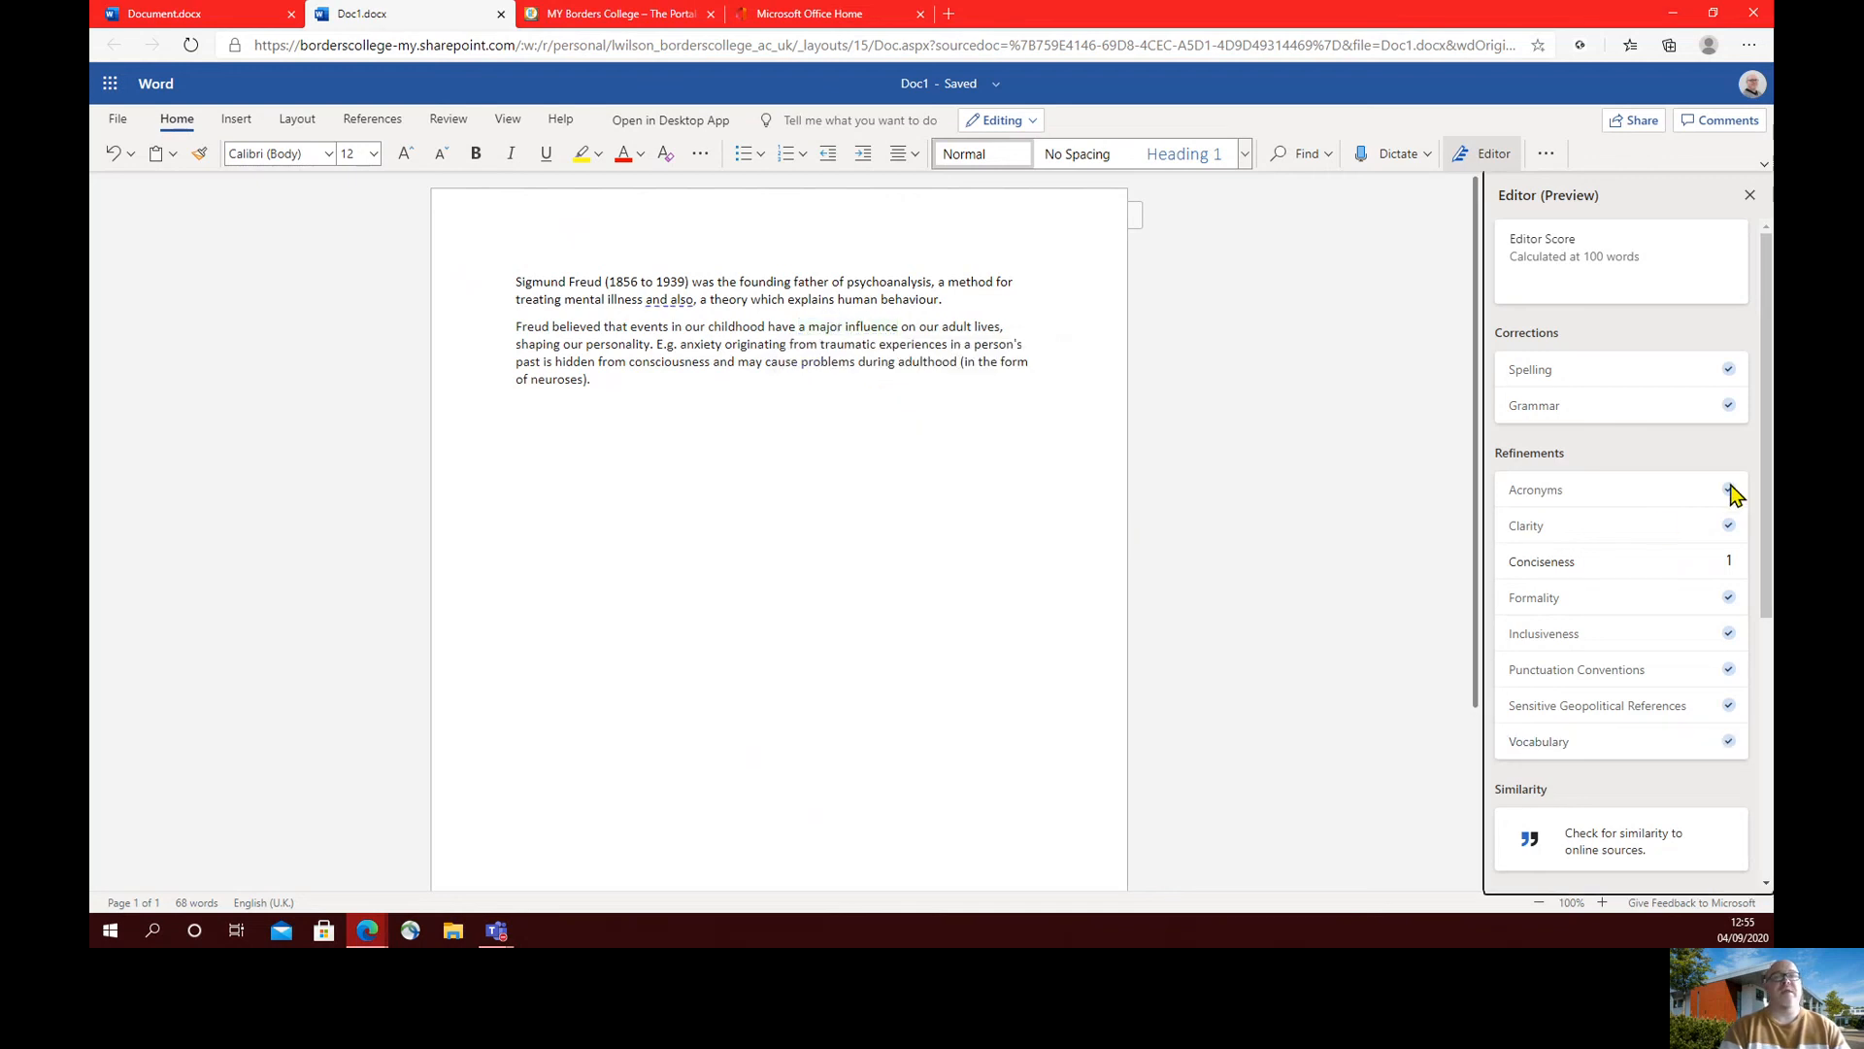
Step: Review Editor's similarity check, document stats and enhancements for Doc1
scroll(1769, 486, down, 3)
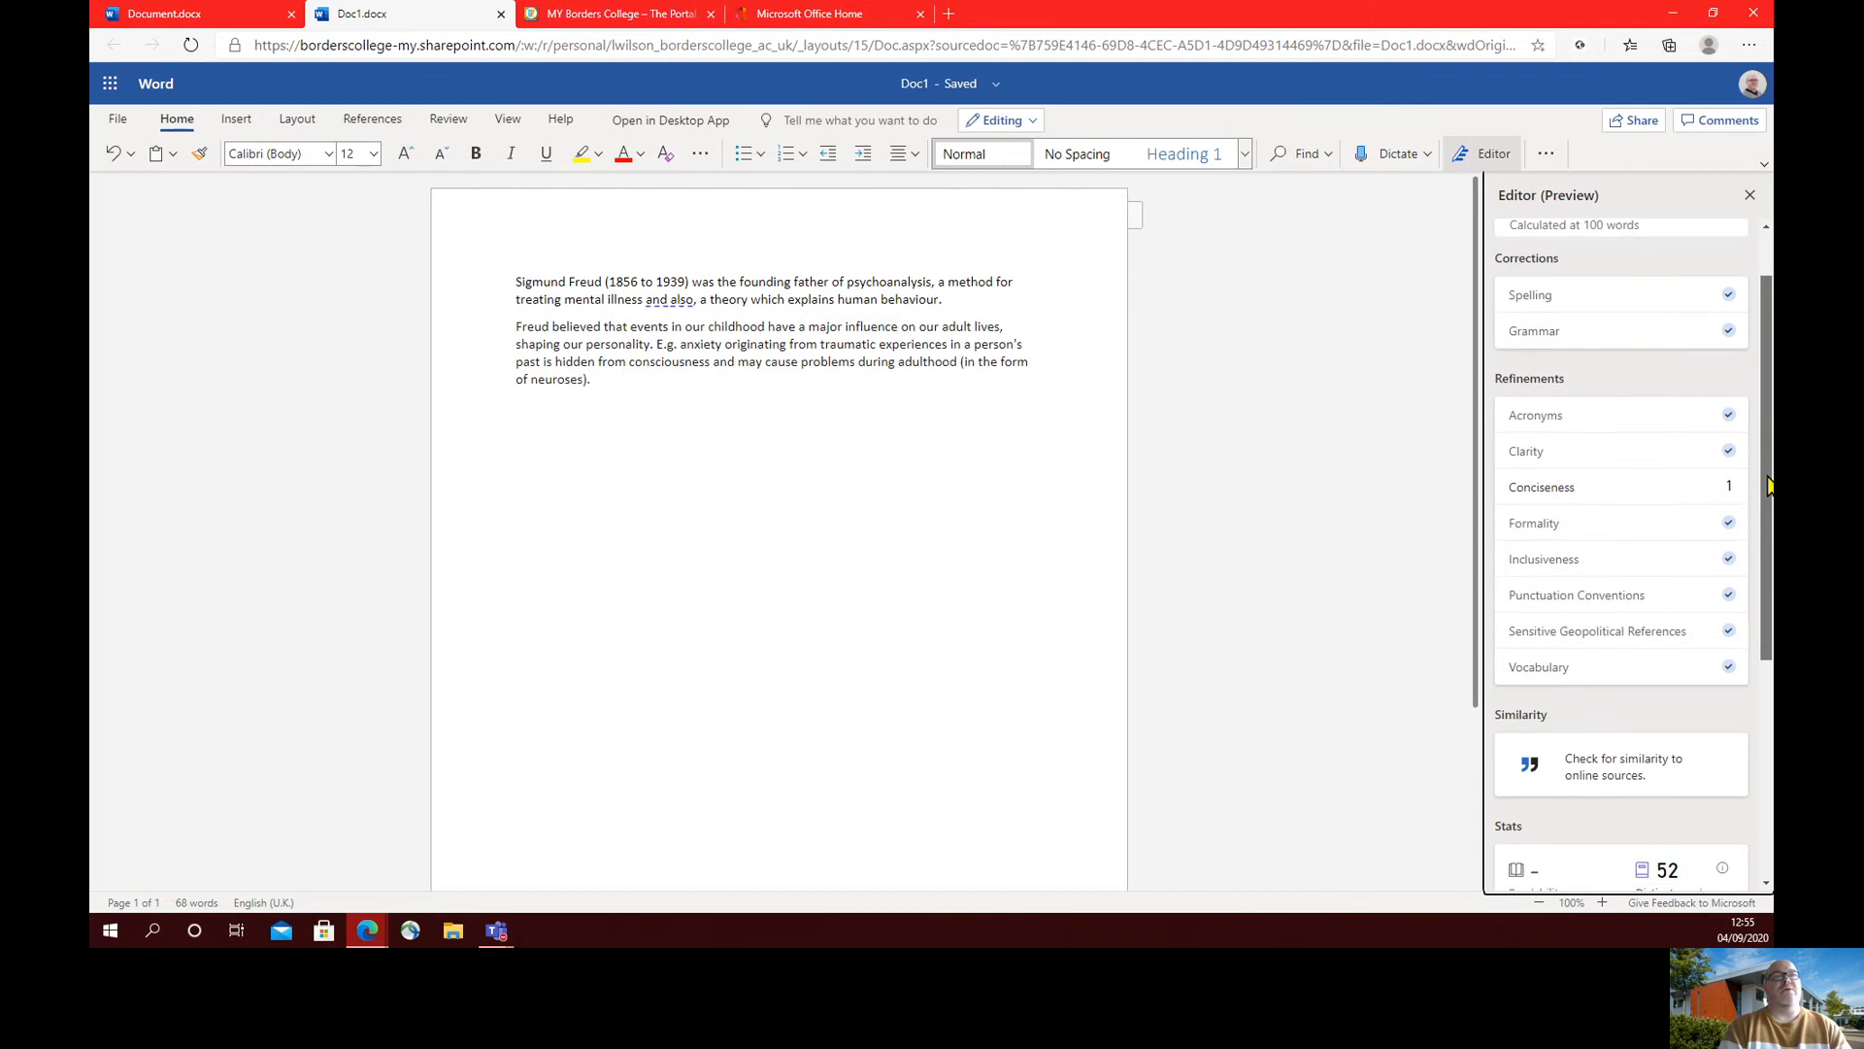
drag(1769, 486, 1772, 629)
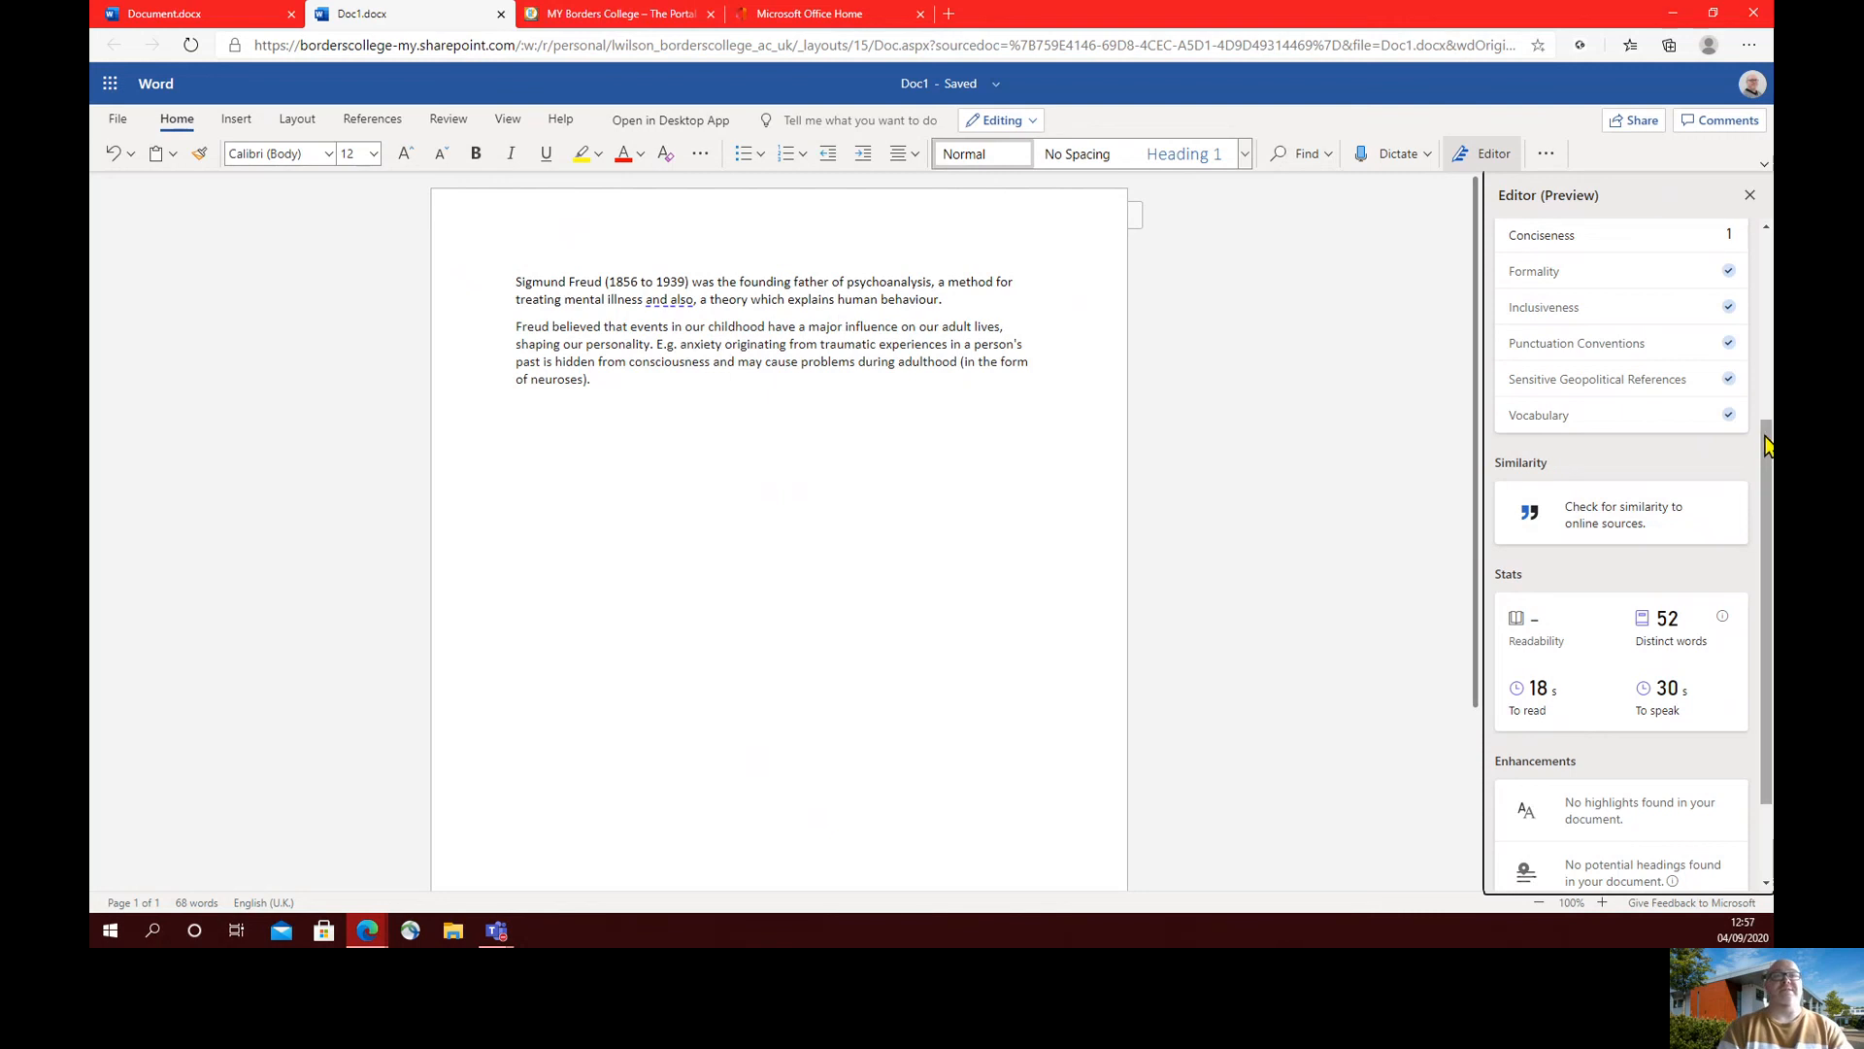
Step: Finish reviewing Editor's corrections and refinements overview for Doc1 and close Editor
scroll(1734, 563, down, 2)
drag(1754, 553, 1767, 225)
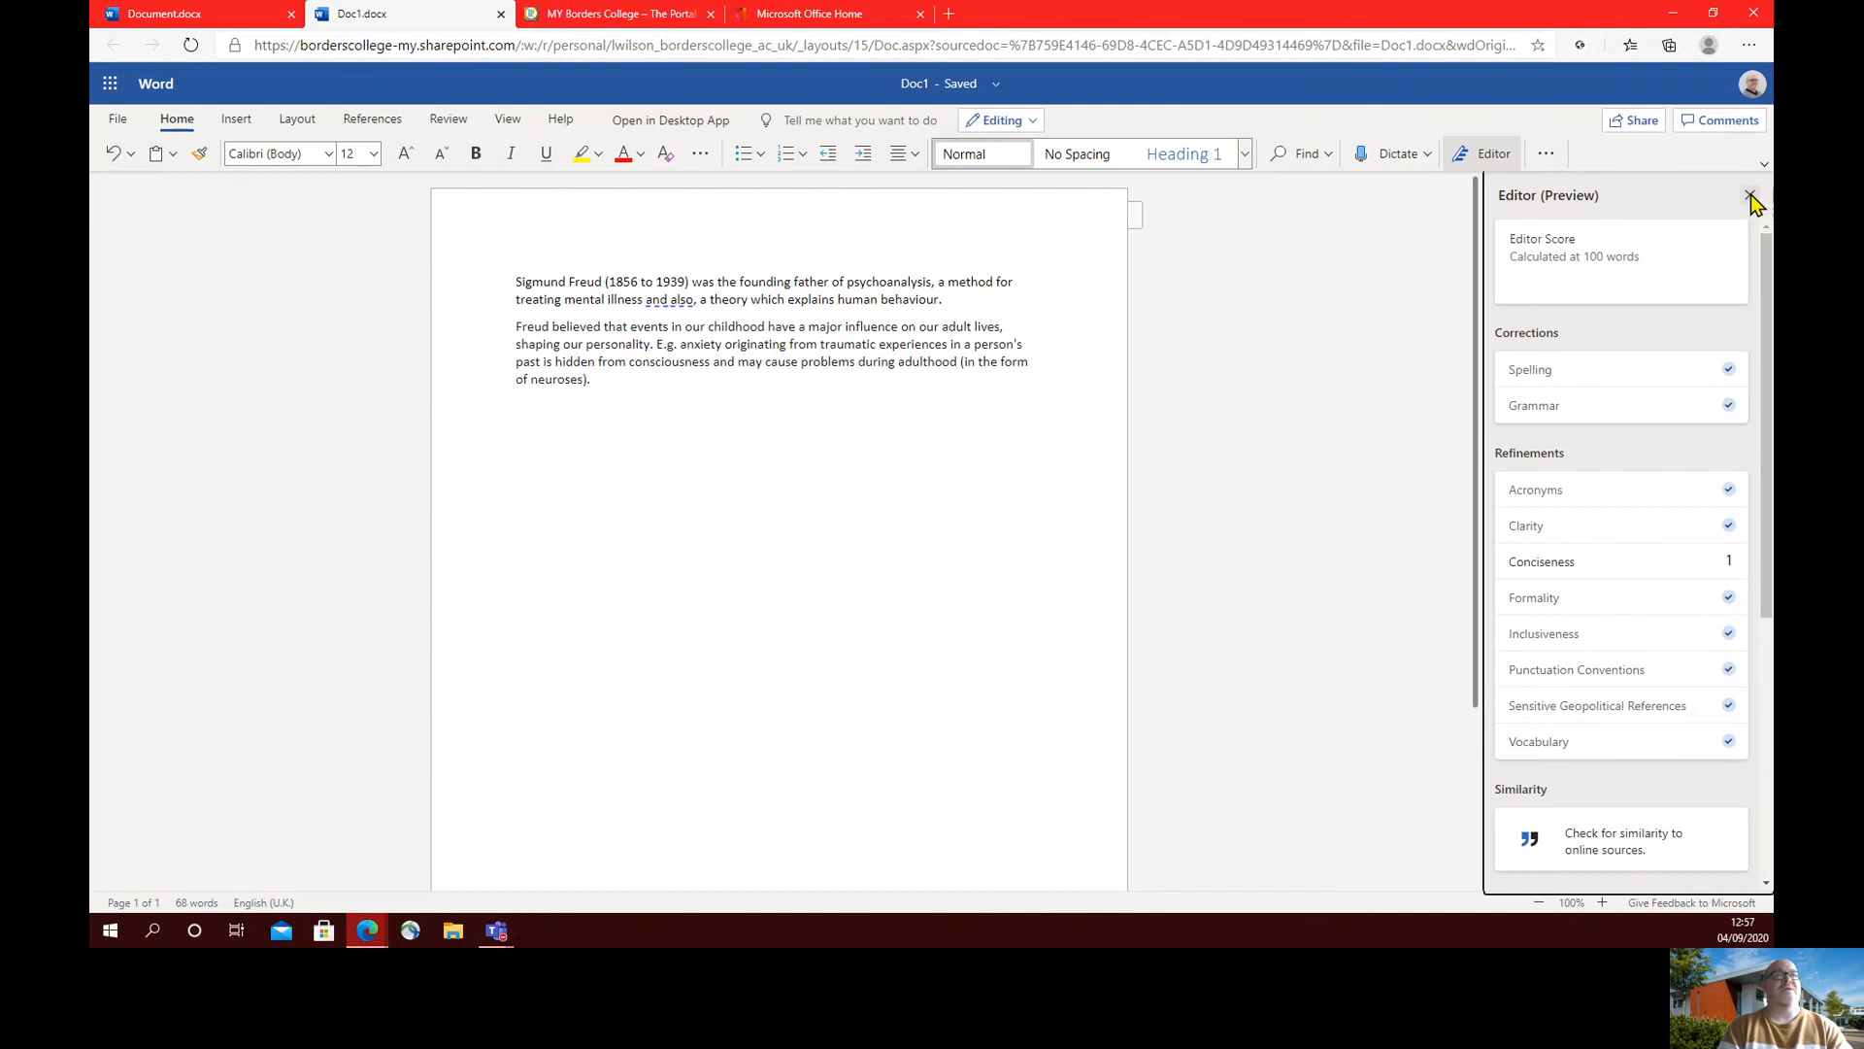
click(1750, 195)
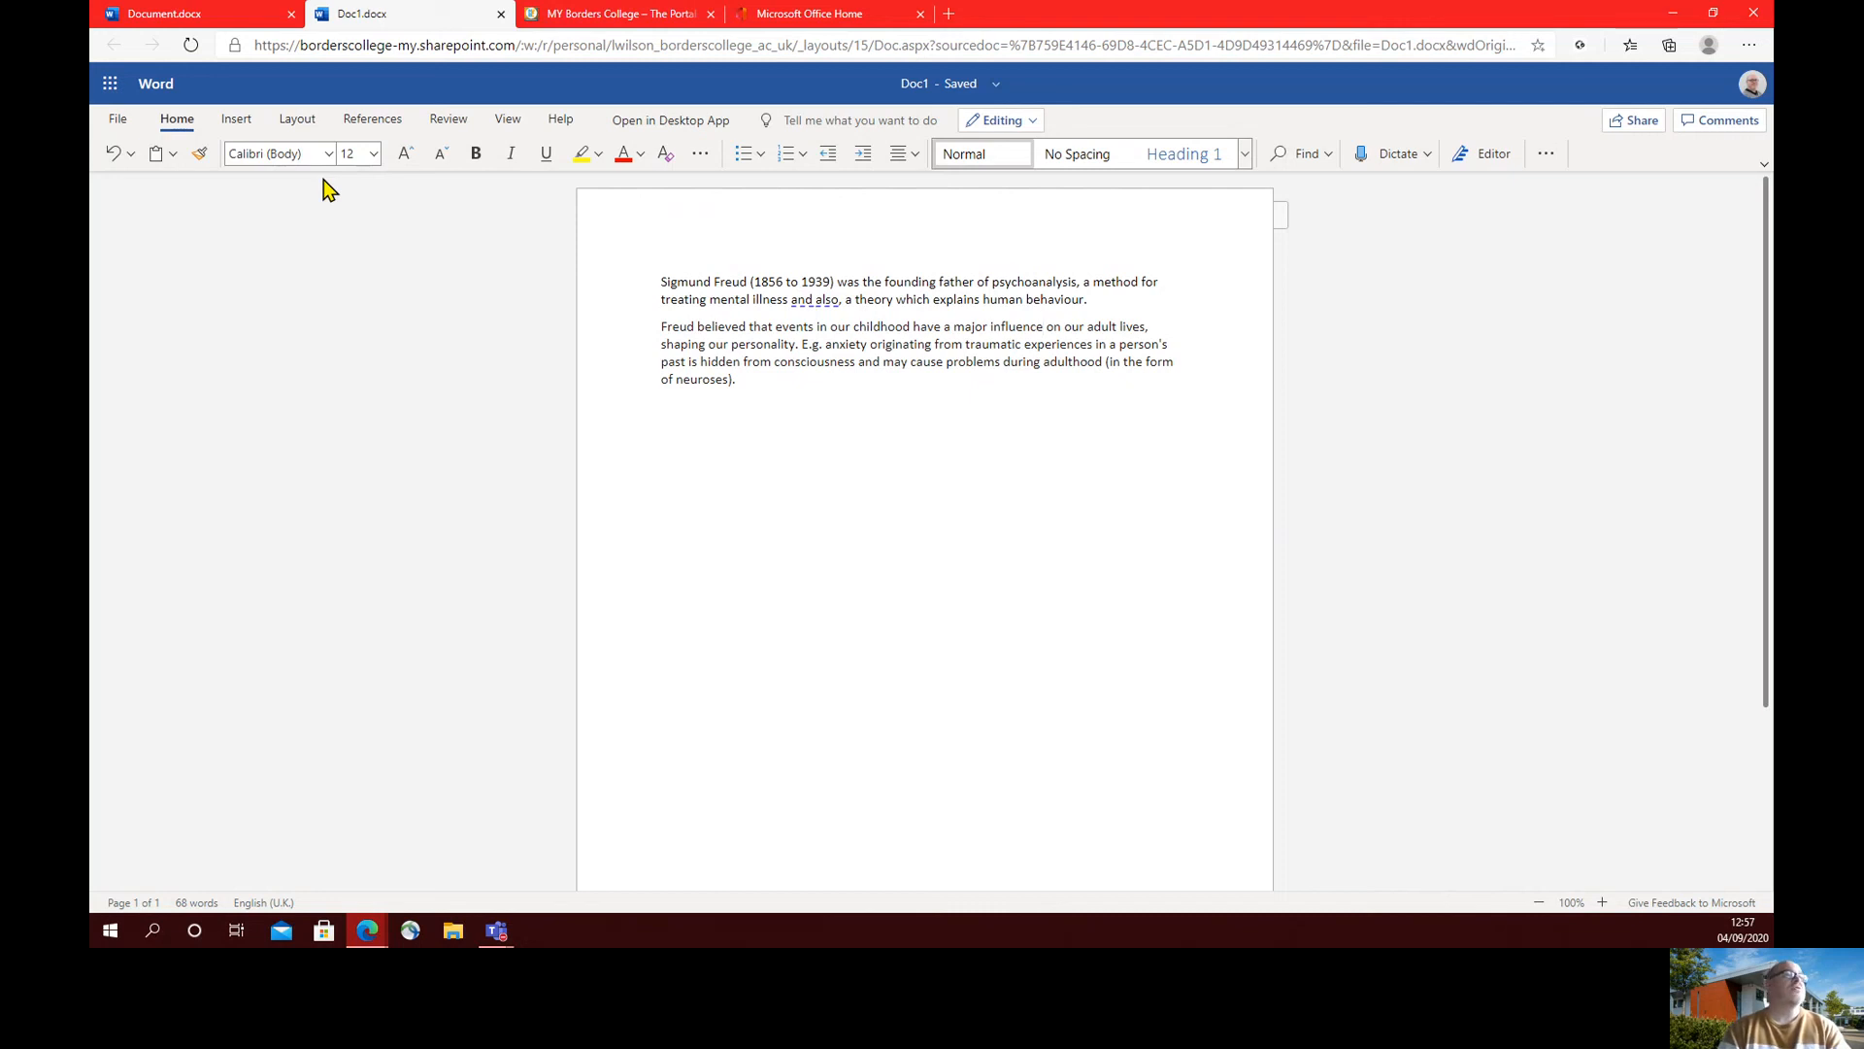
Step: Open Doc1 in Immersive Reader
click(446, 123)
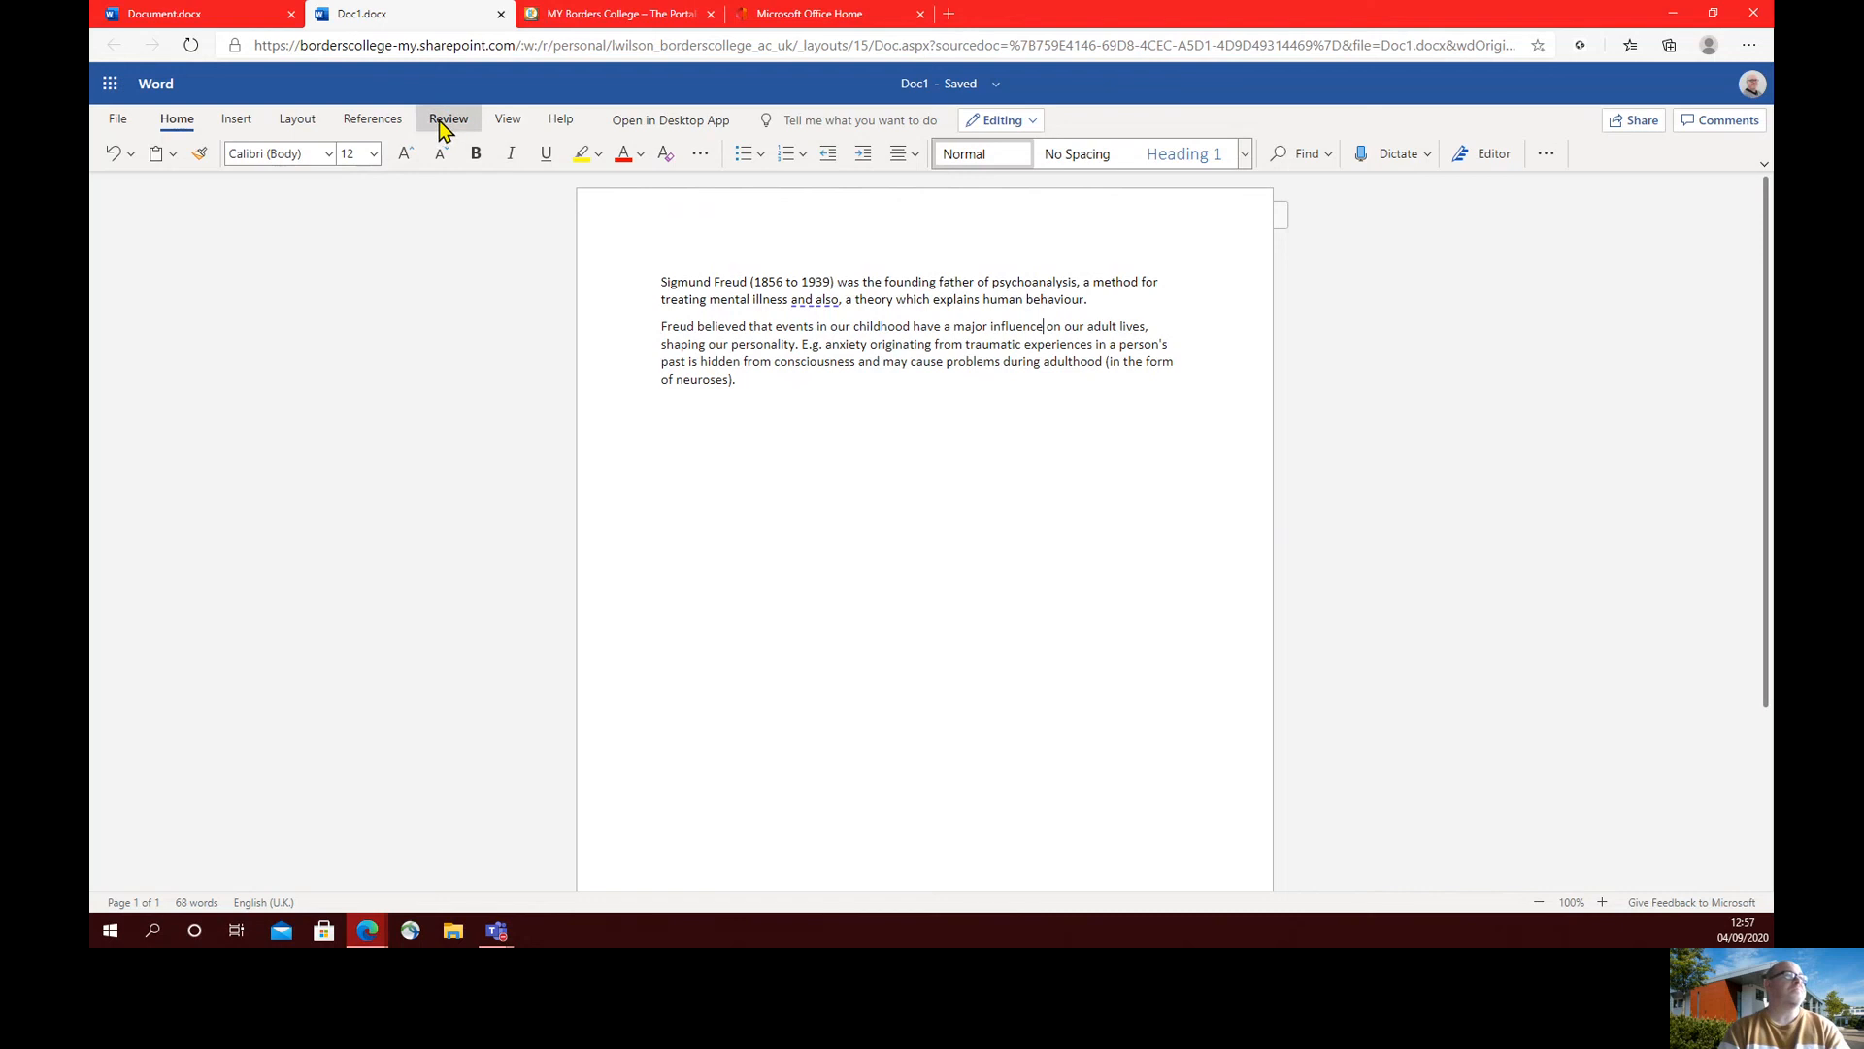
click(508, 125)
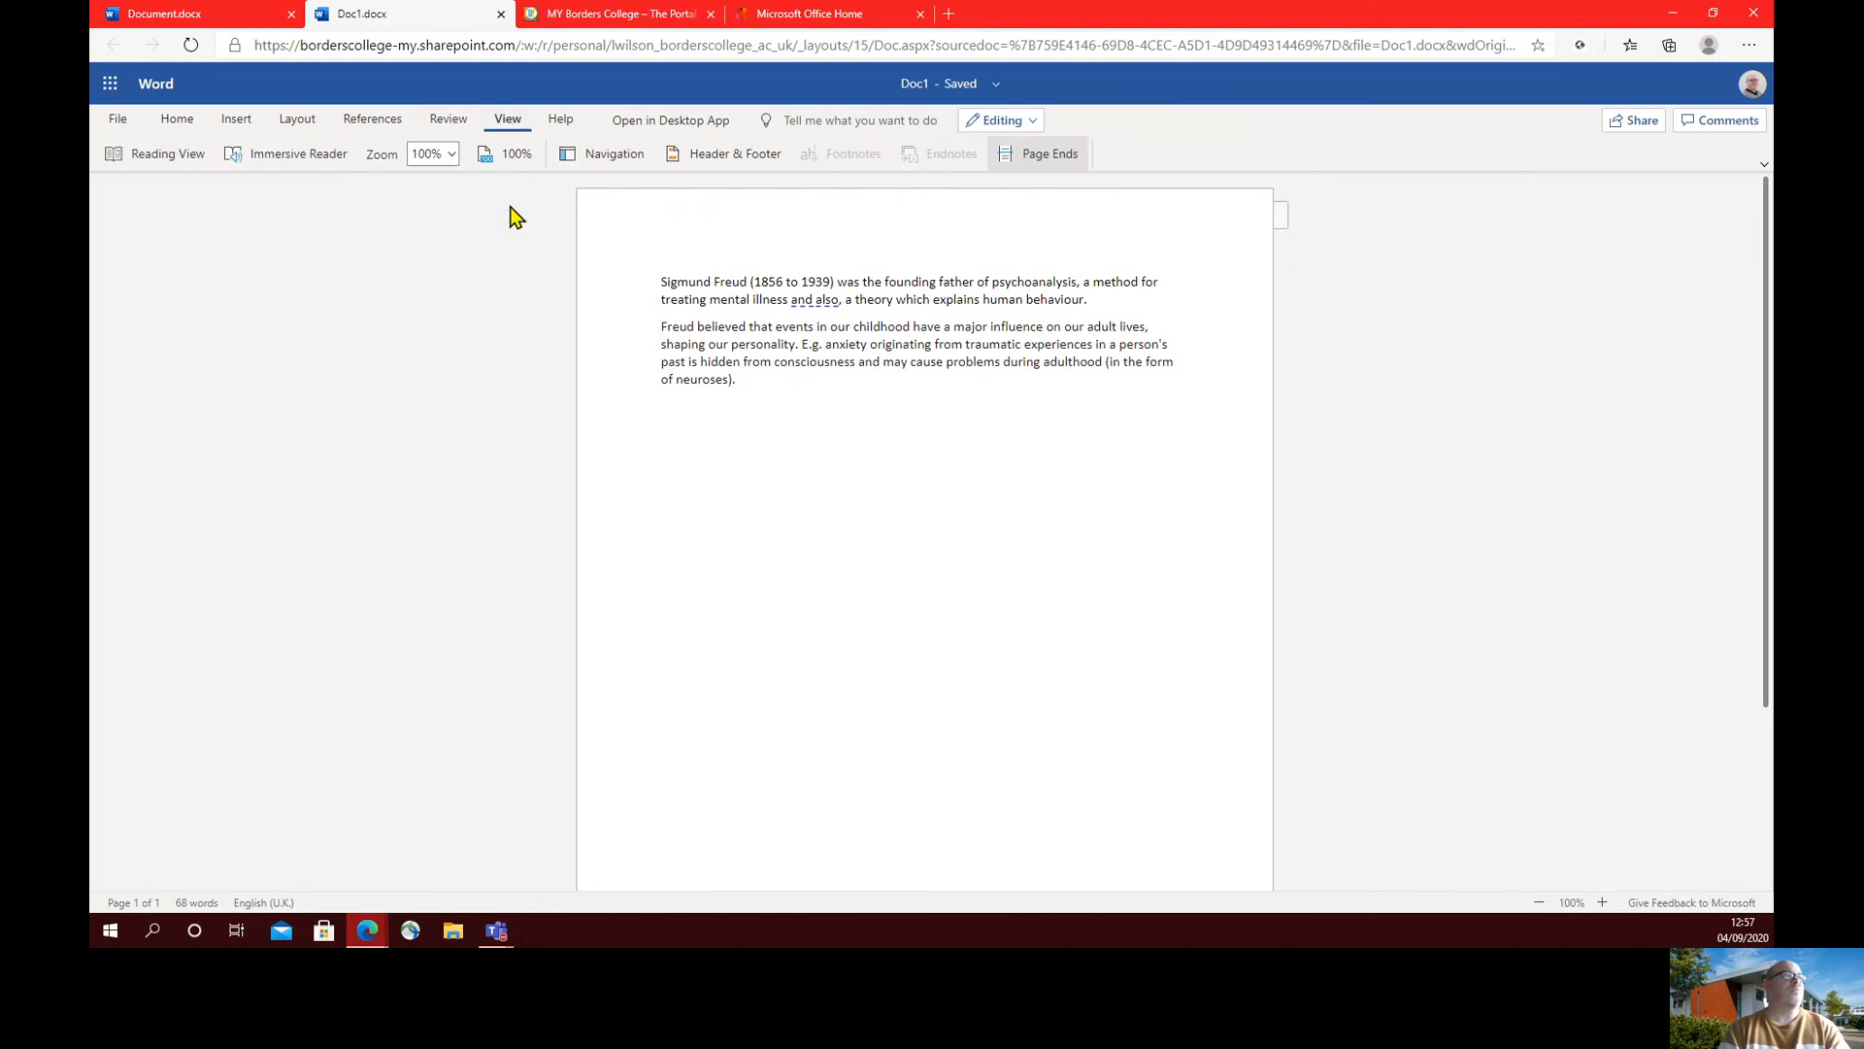
click(294, 160)
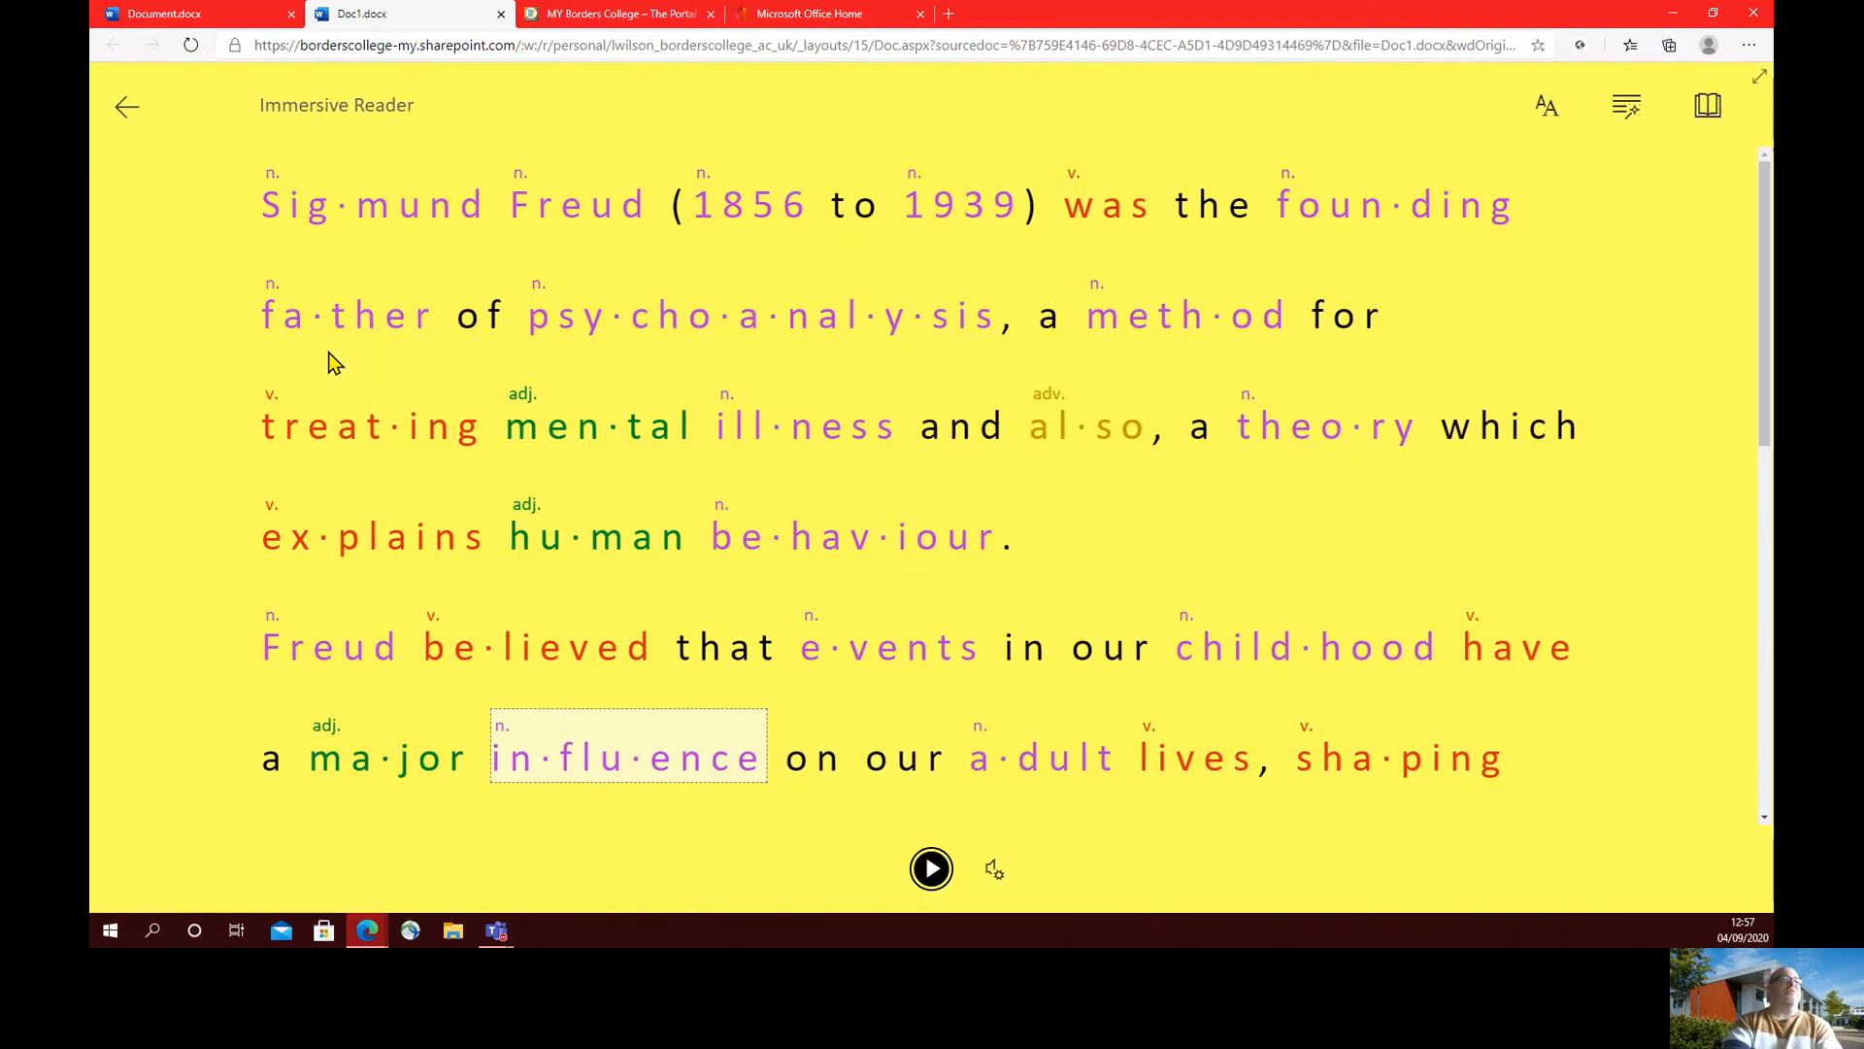
Step: Turn off Immersive Reader's parts-of-speech highlighting for nouns, verbs, adjectives and adverbs, and close the grammar options
click(1705, 119)
click(1627, 109)
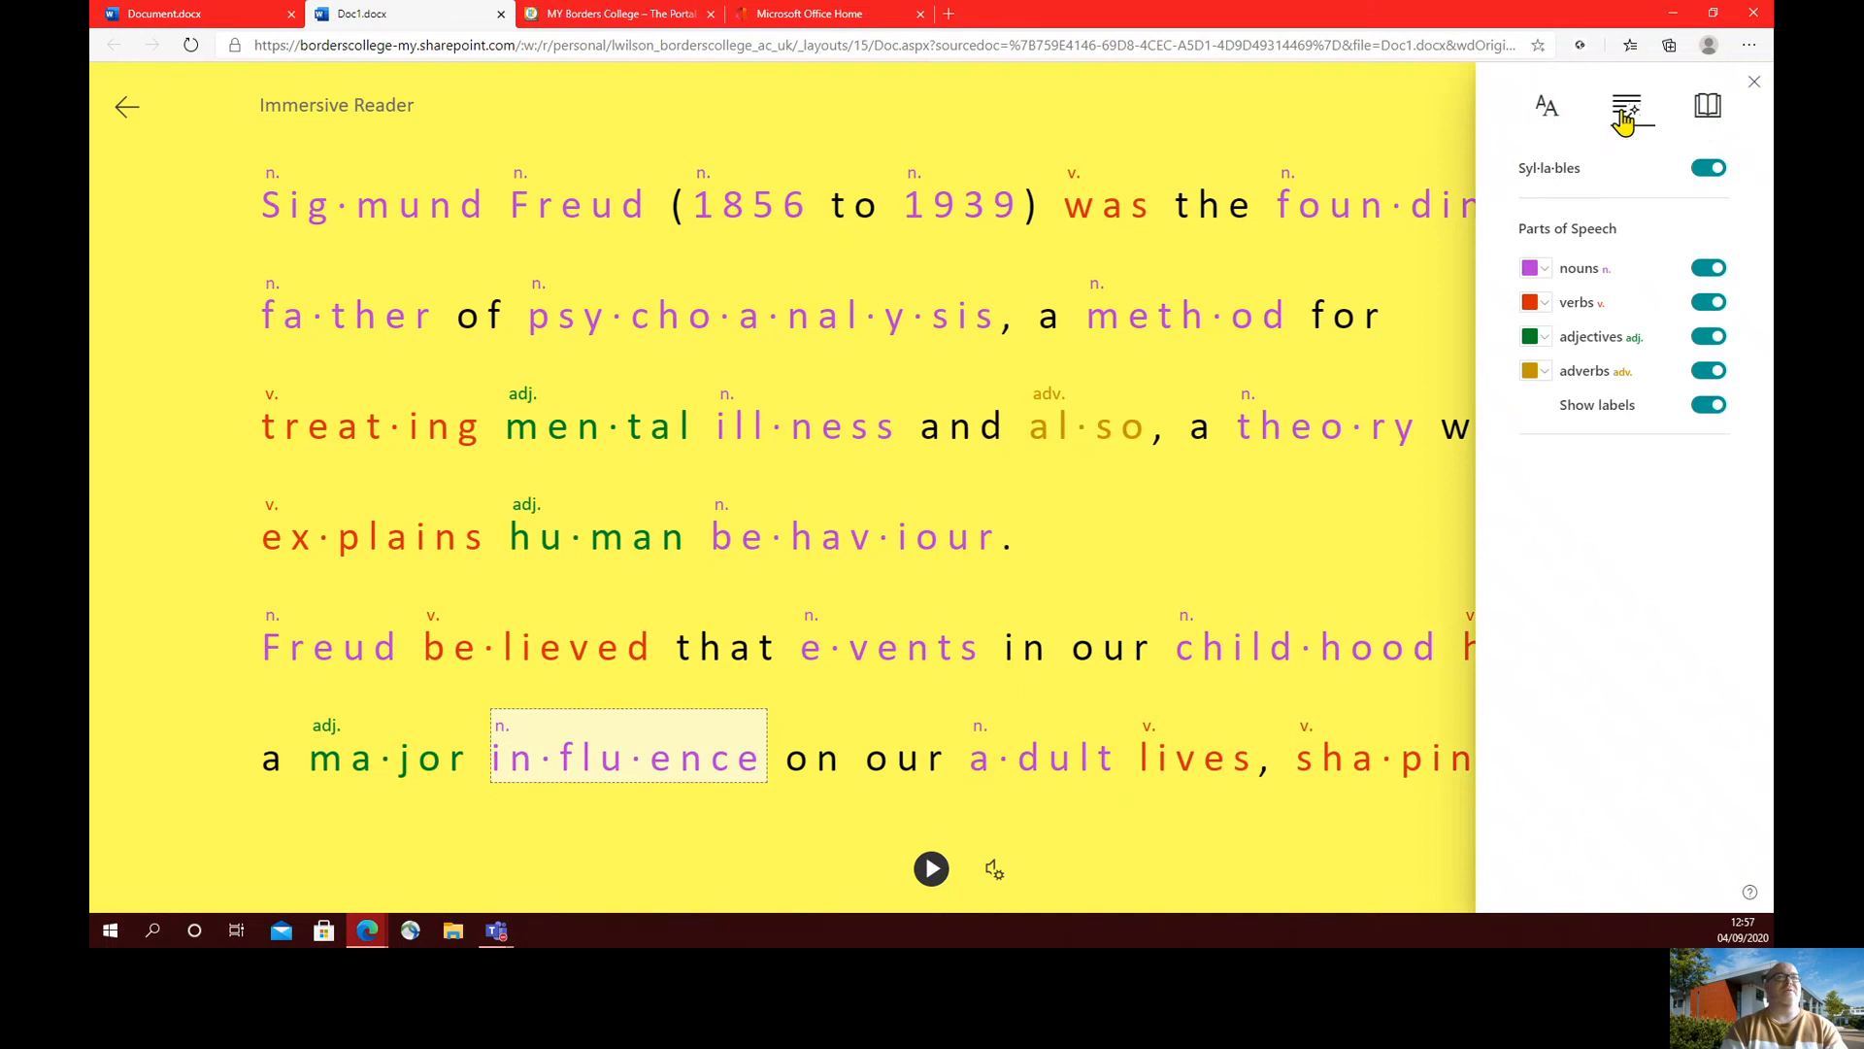
click(1707, 268)
click(1705, 303)
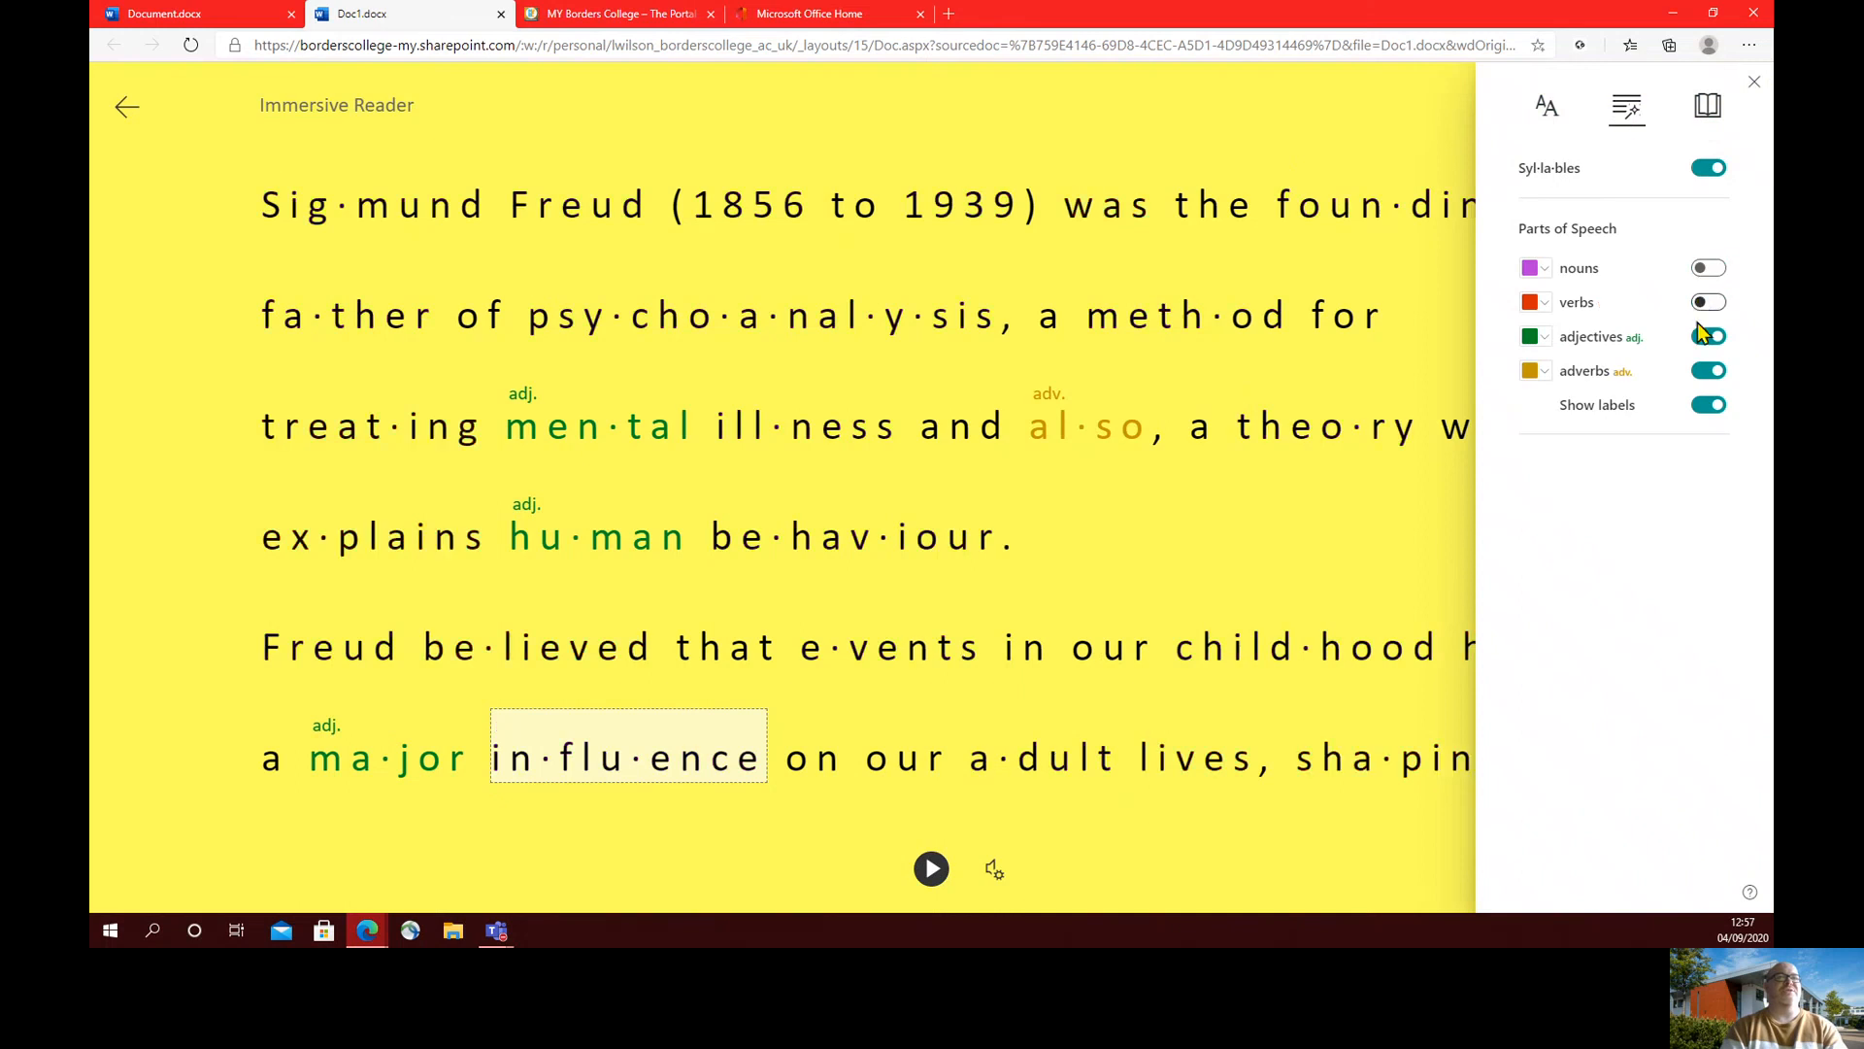
click(1706, 336)
click(1706, 371)
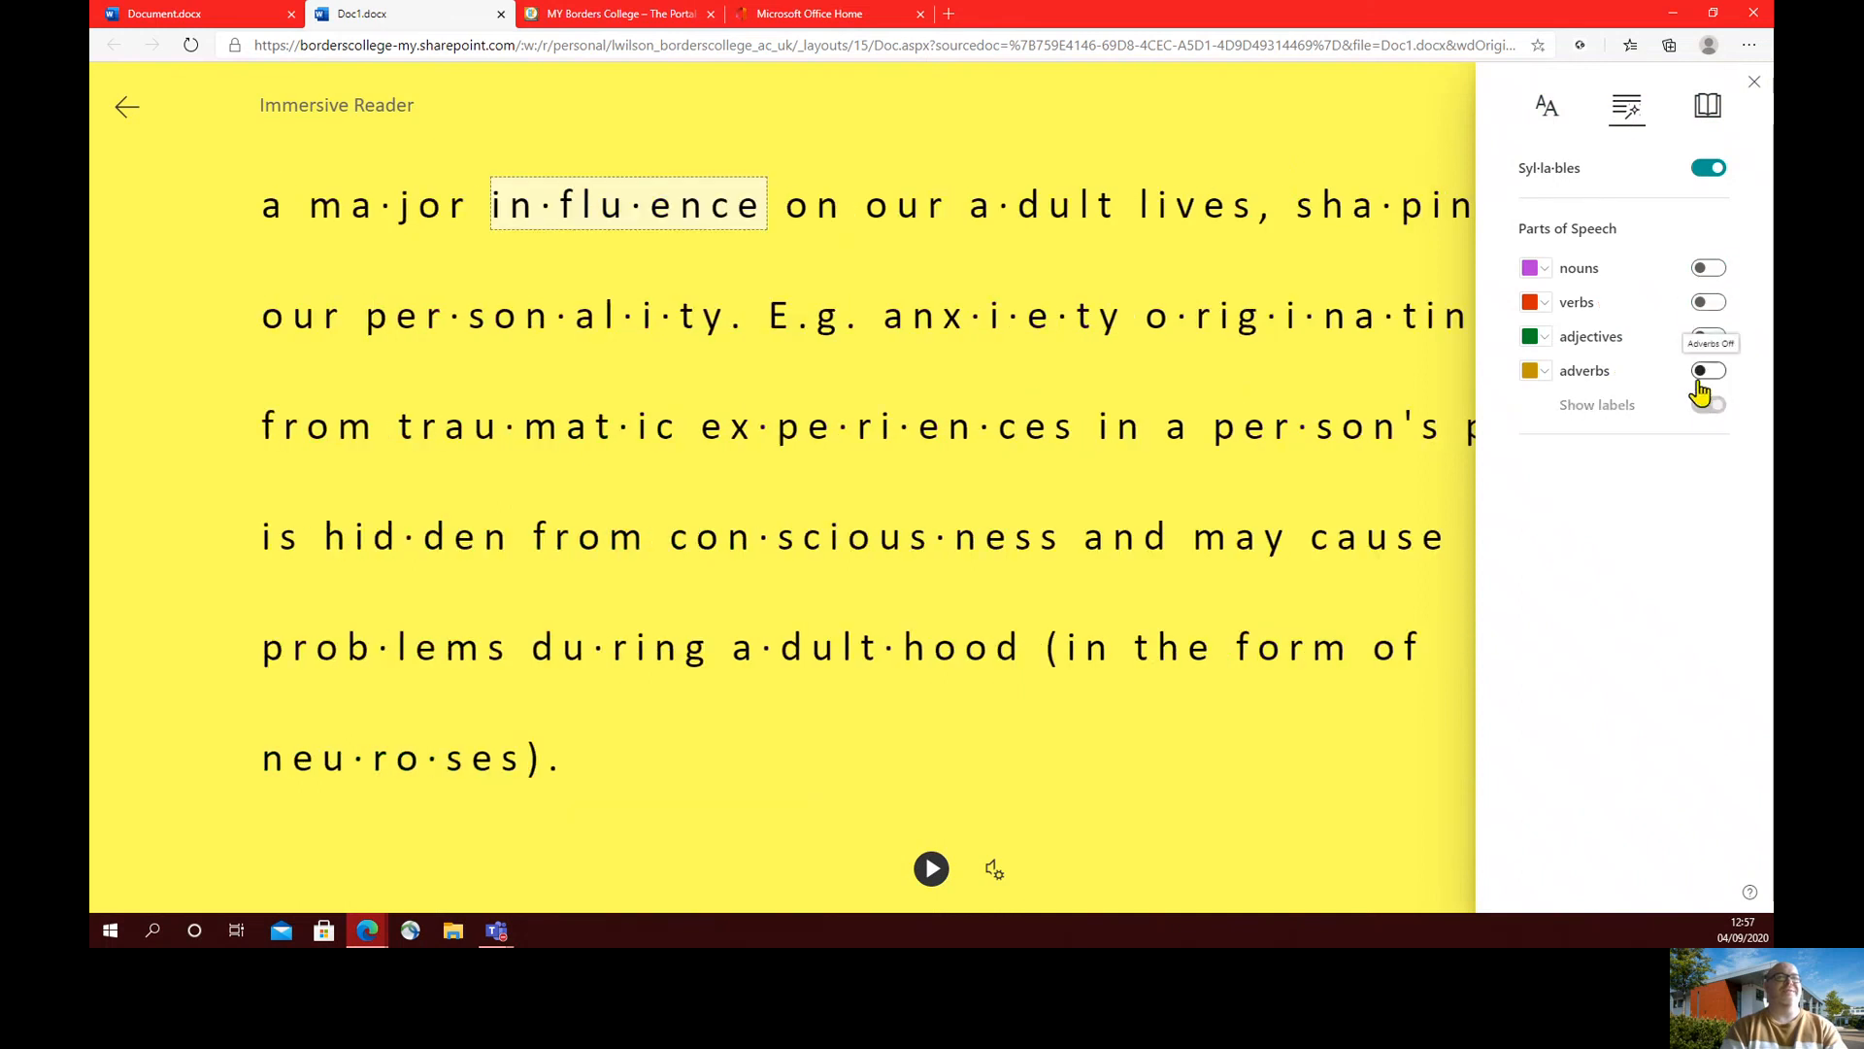
click(1697, 175)
click(1699, 170)
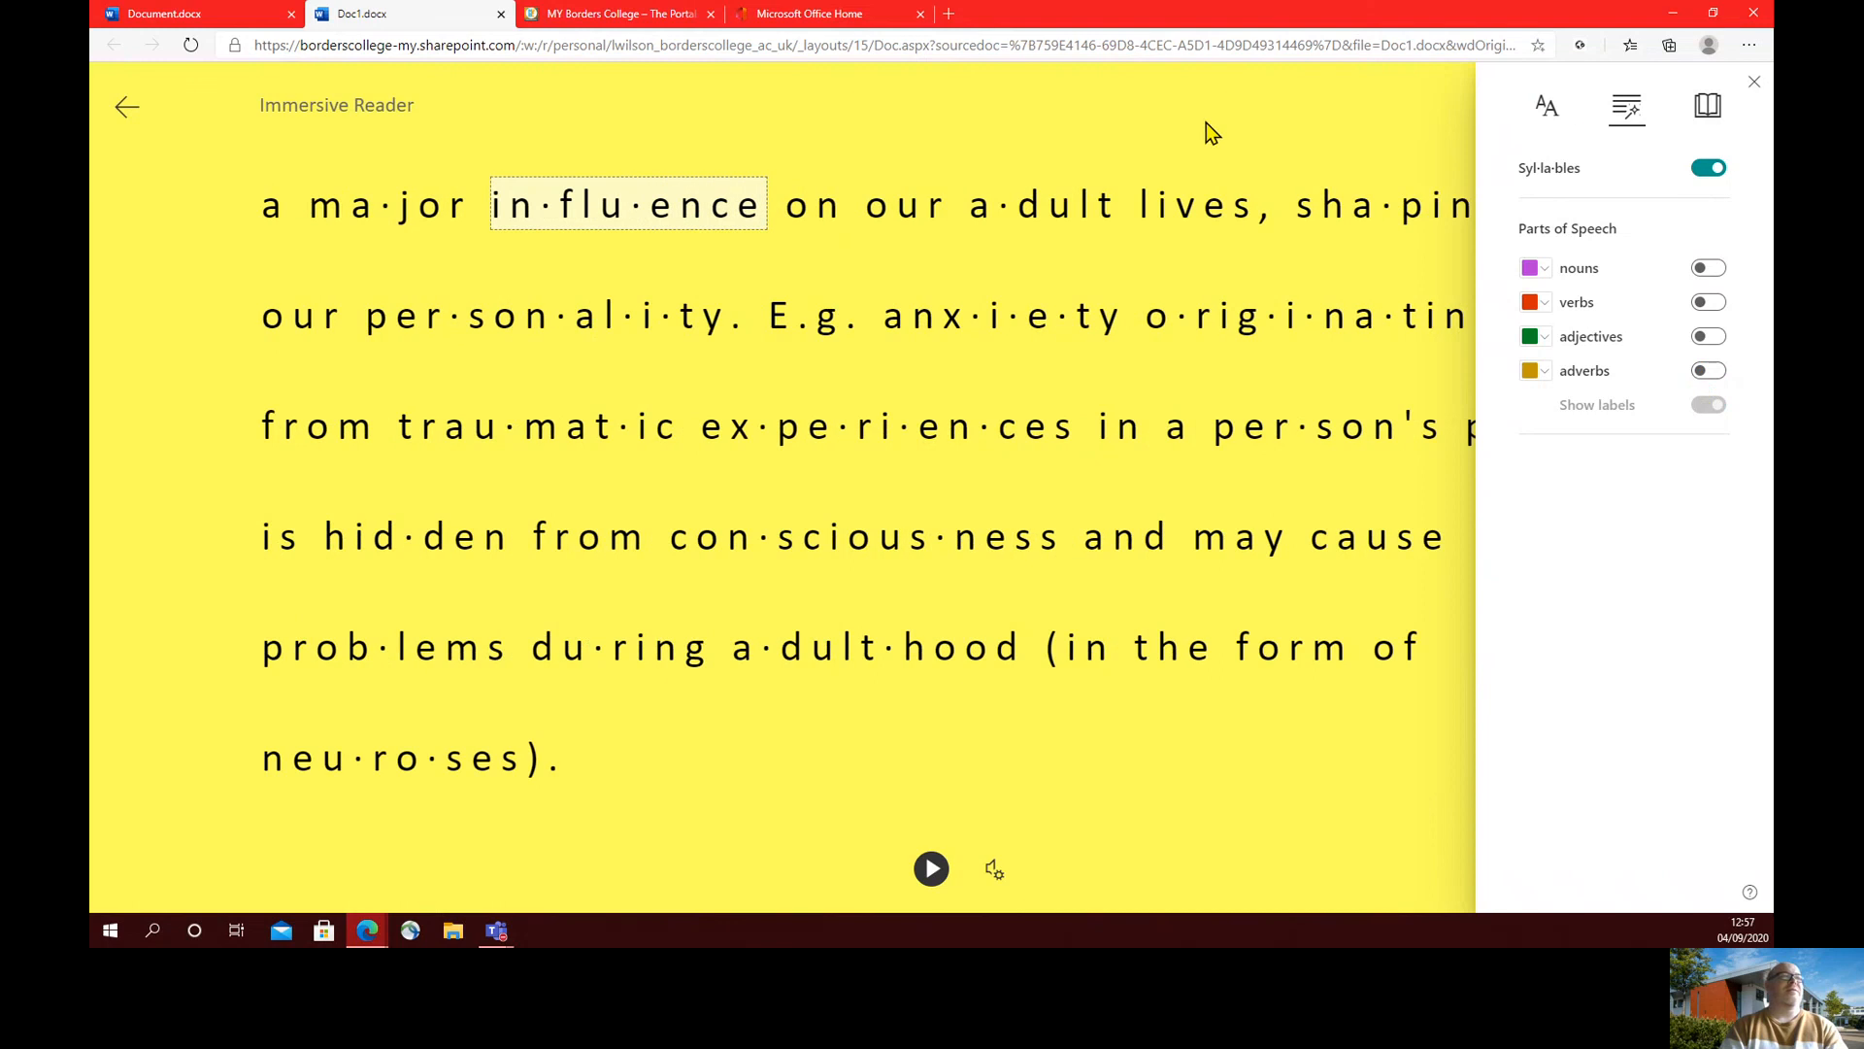
click(1206, 122)
Step: Select the word "a" before "major influence" in the Immersive Reader text
click(263, 230)
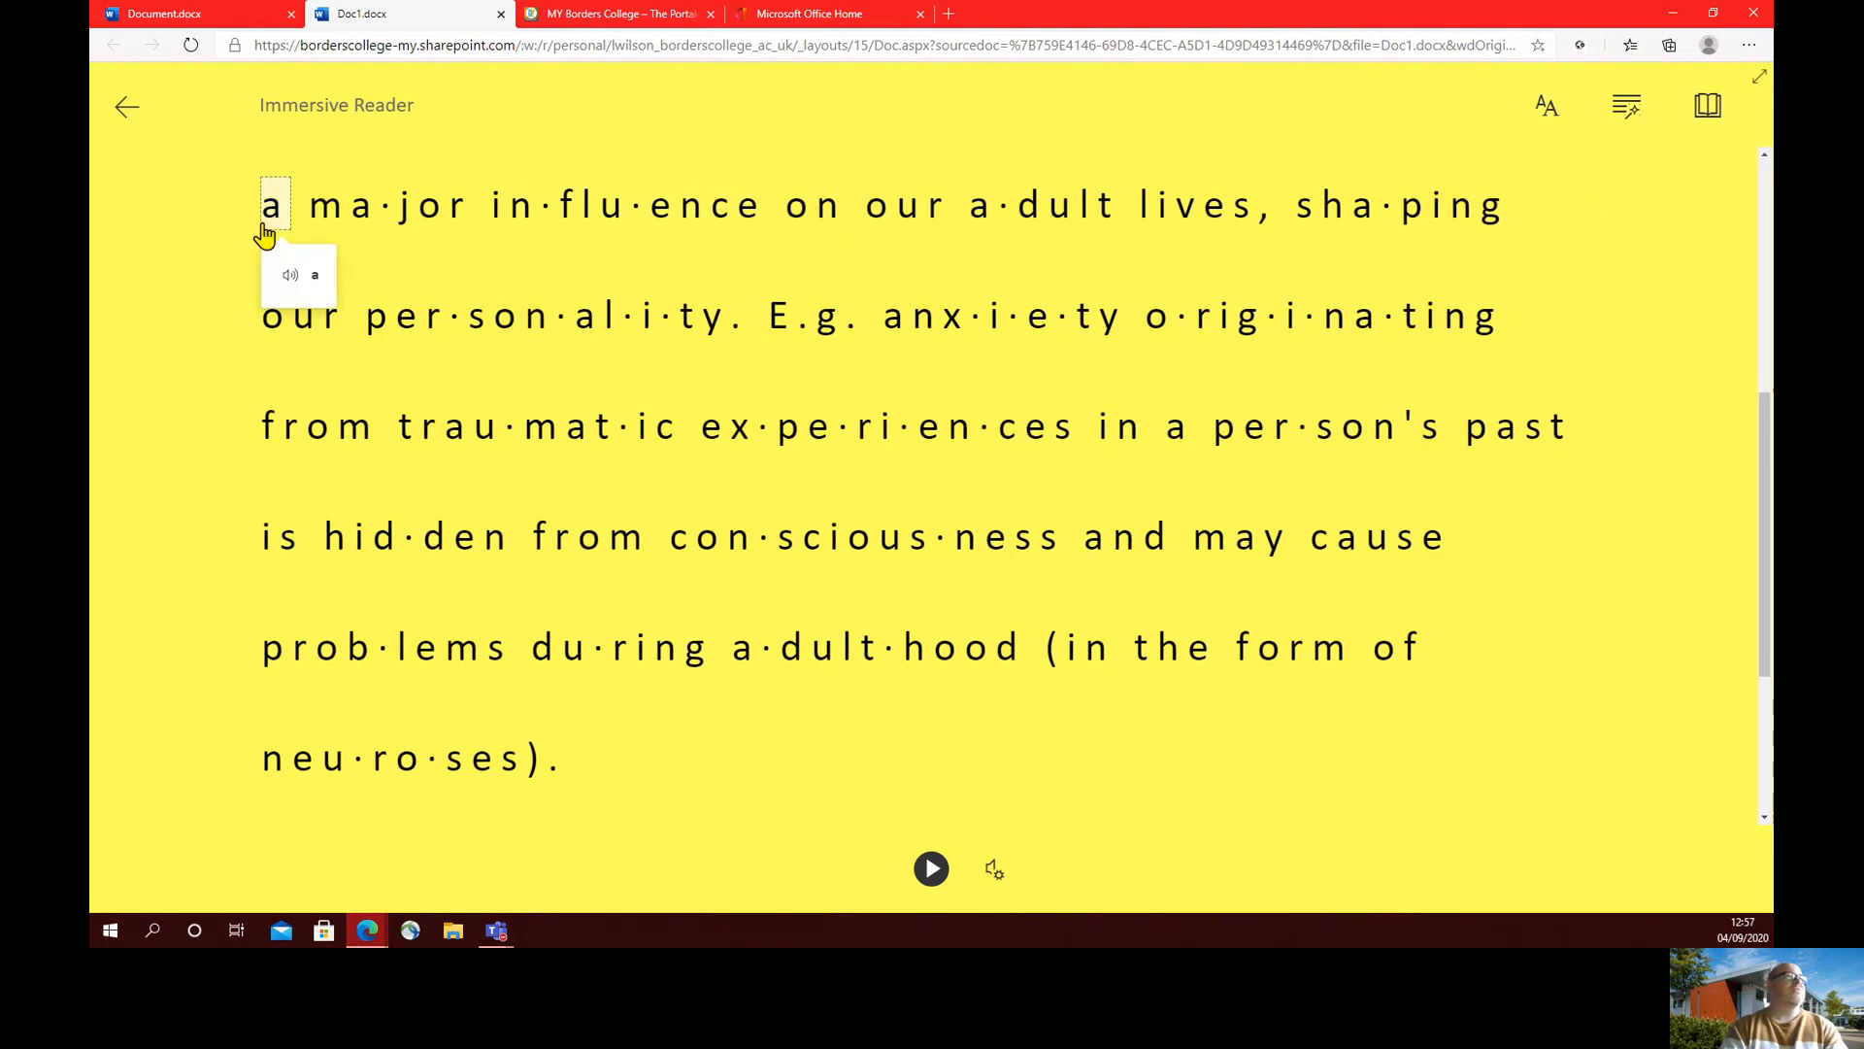